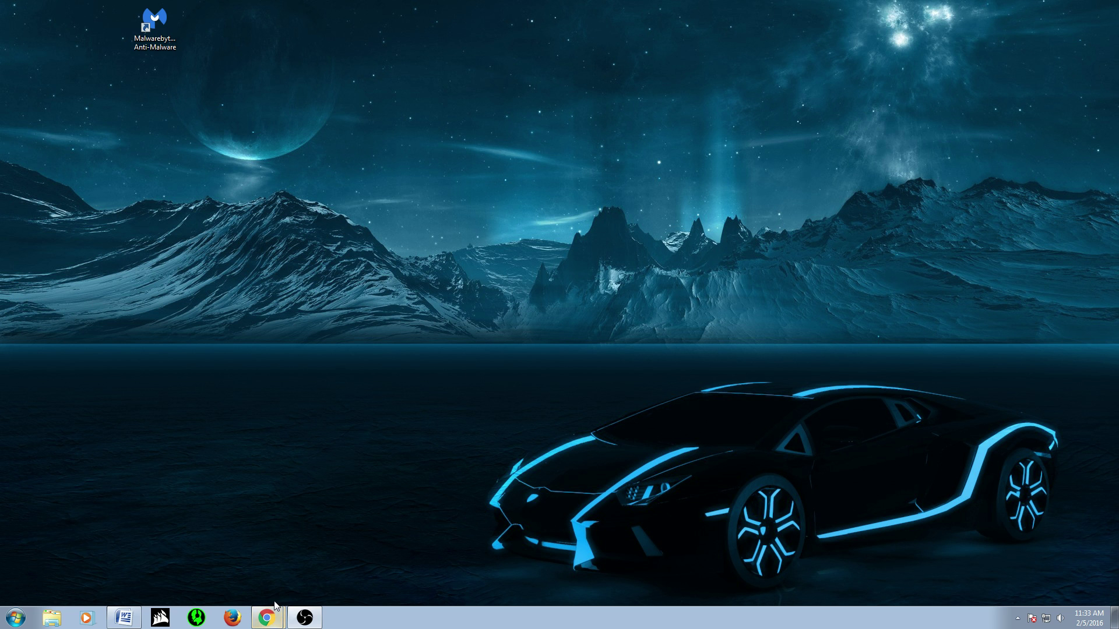
- Glance at the MSI driver page, then review Malwarebytes' Detection and Protection settings and close it
click(266, 618)
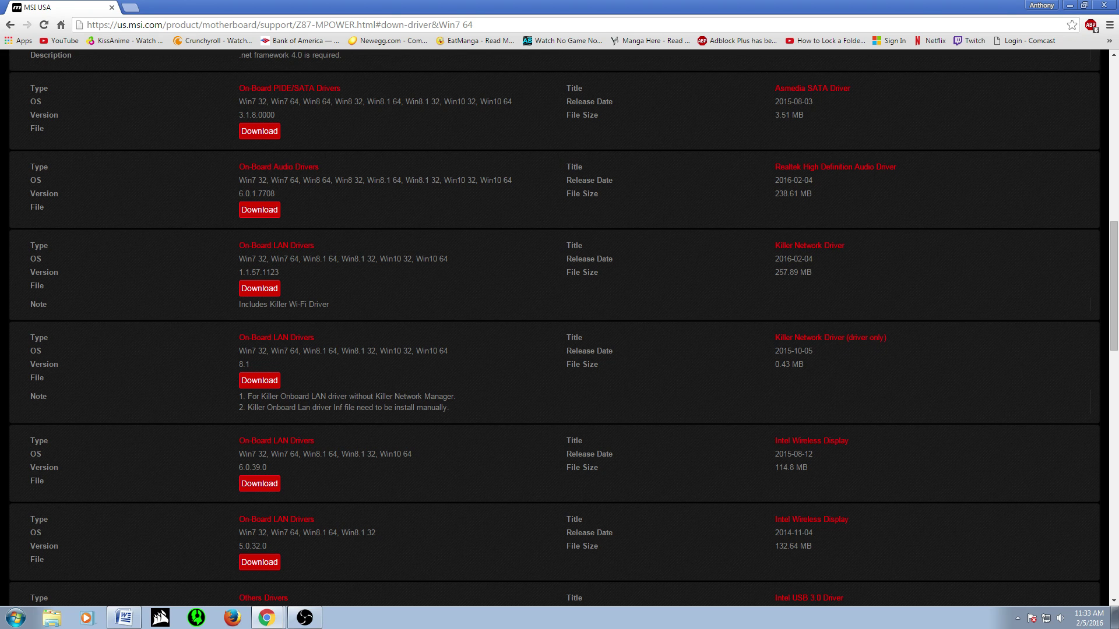
click(1070, 5)
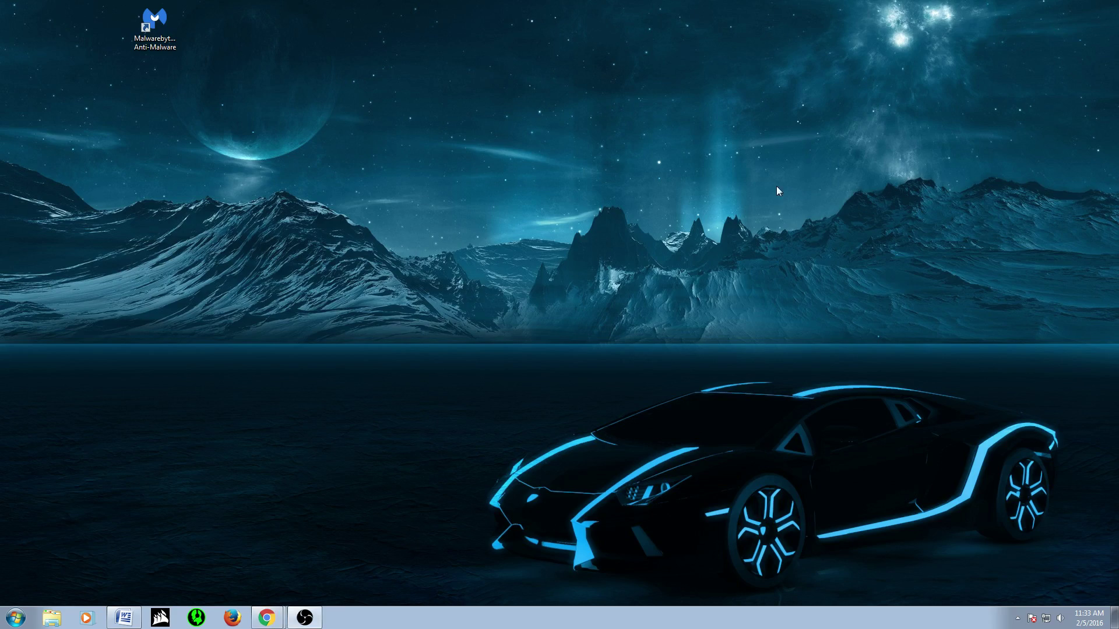
double_click(174, 49)
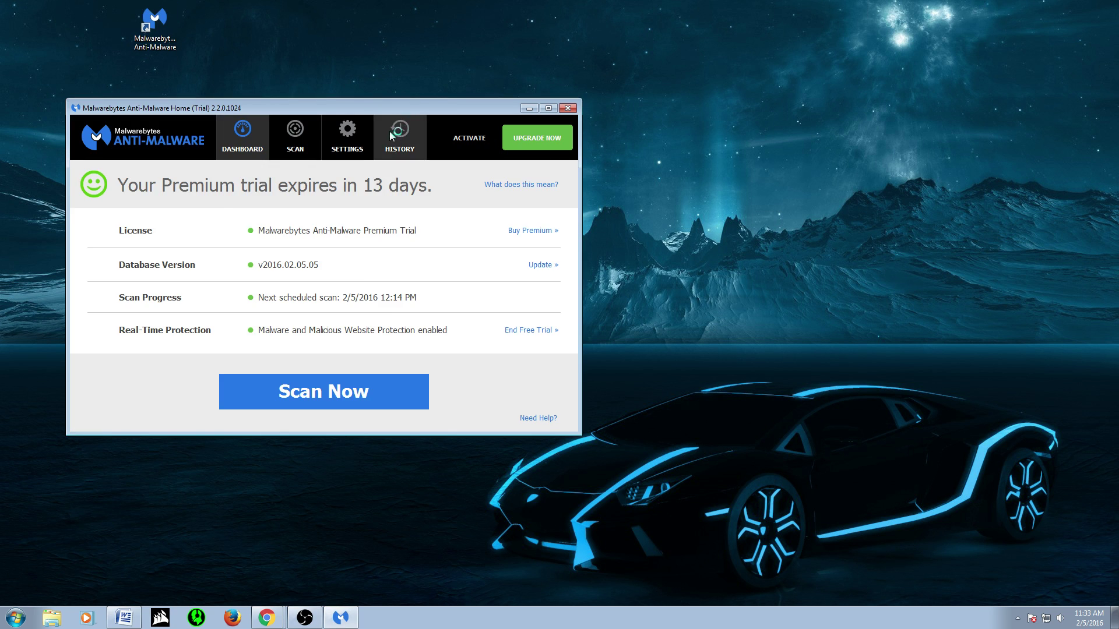
click(352, 147)
click(155, 236)
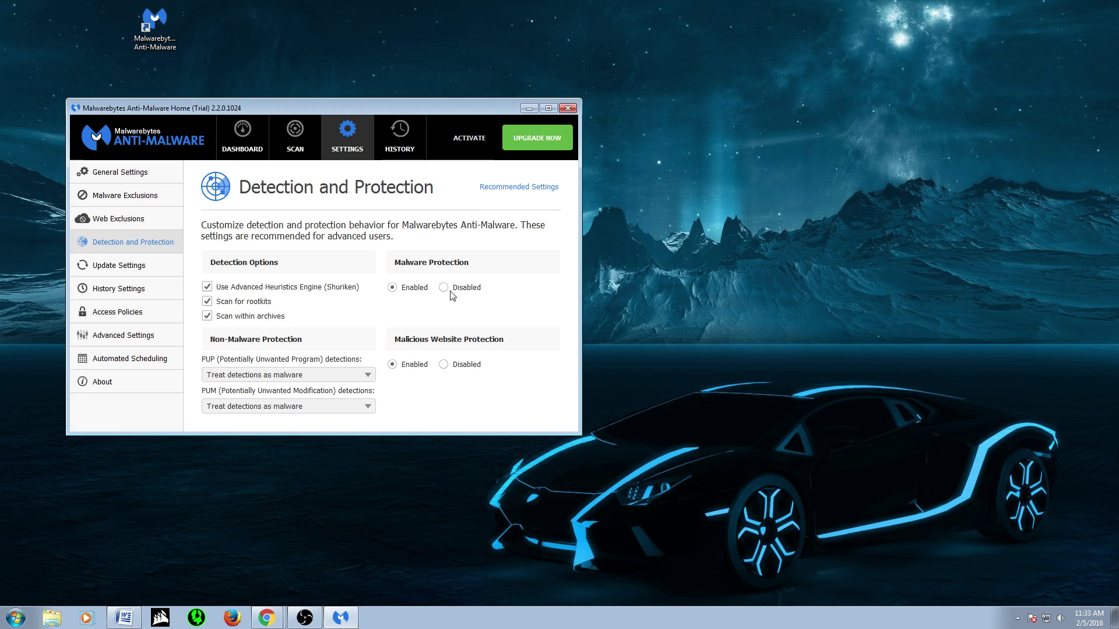
click(563, 108)
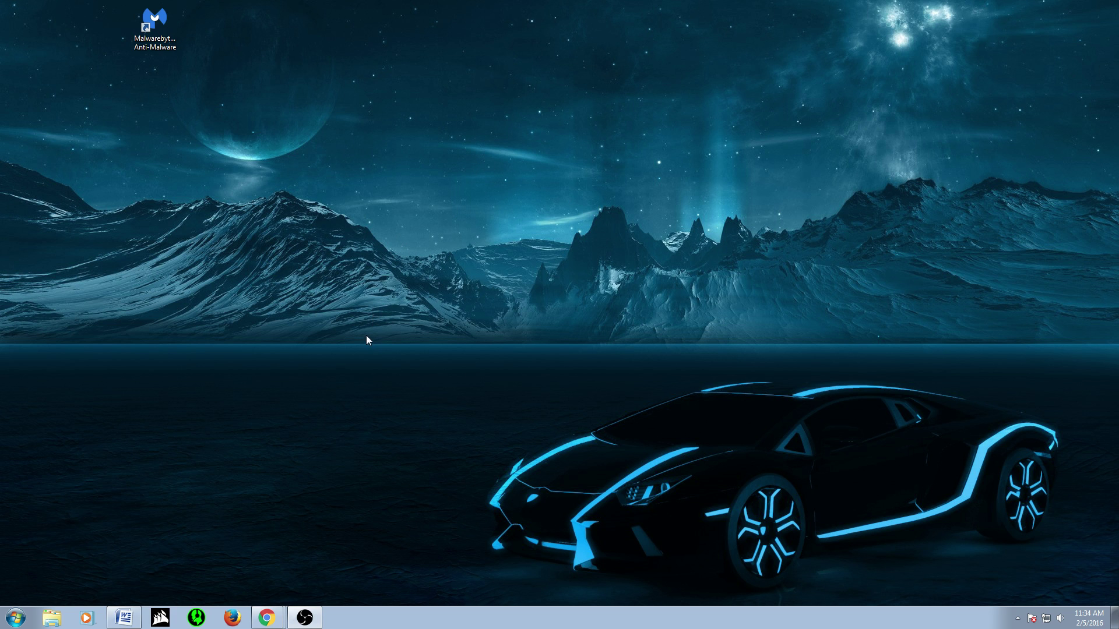
- Look at the Malwarebytes forum thread, then bring the REMIX FORUMS 2 document back in Word
click(280, 622)
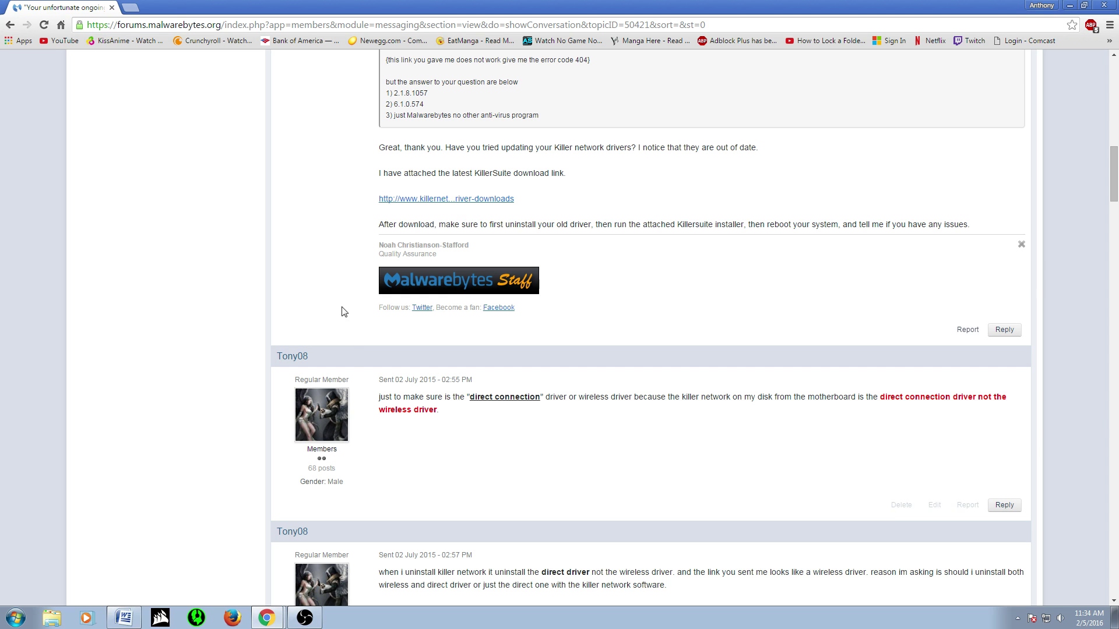
click(1070, 5)
click(133, 619)
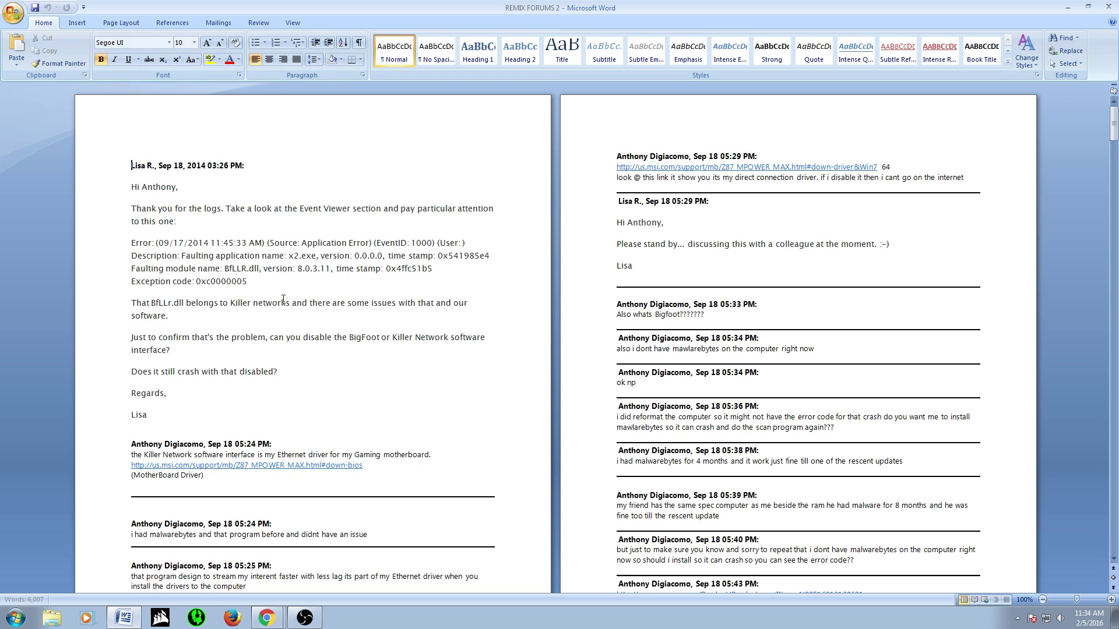
- Highlight the first post's date and the four error-log lines, then deselect them
drag(159, 165, 217, 166)
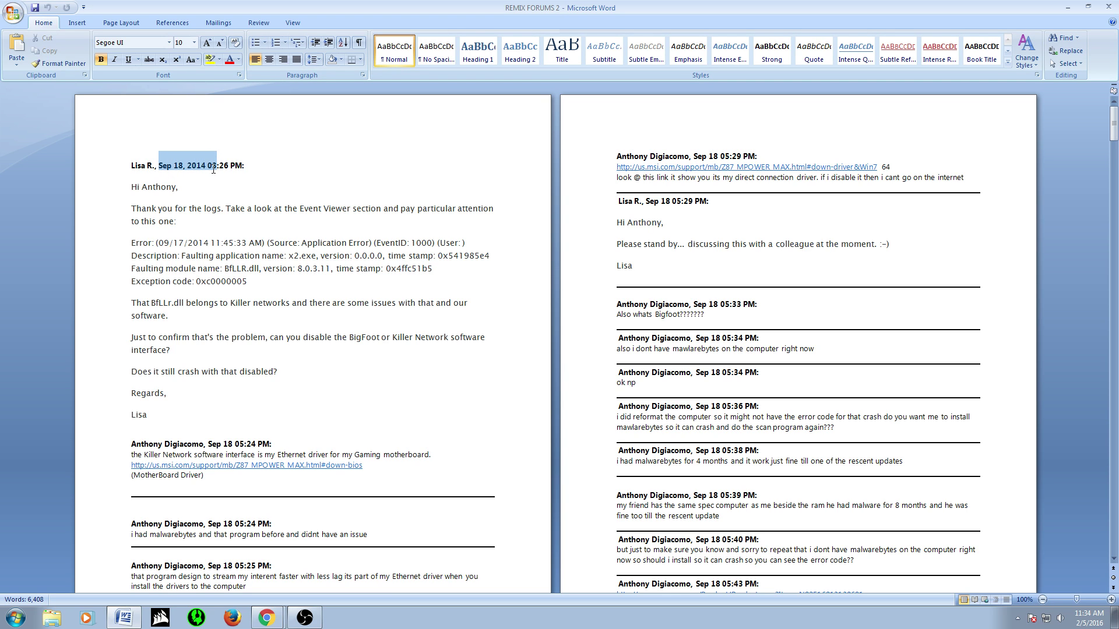
click(277, 182)
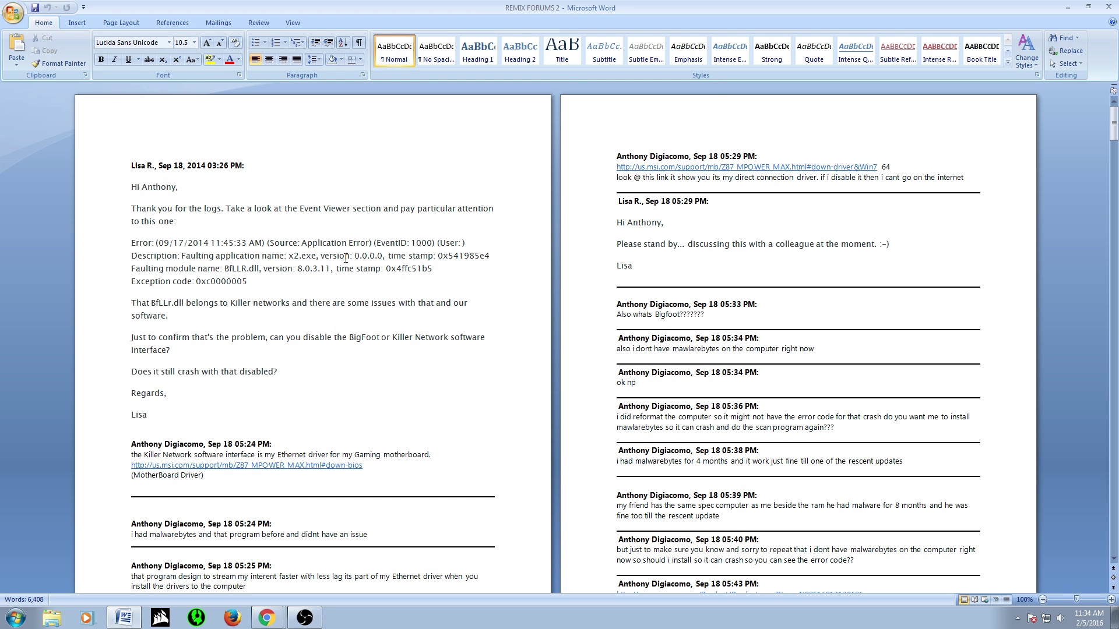
drag(248, 282, 131, 242)
click(327, 343)
- Scroll the document down and back up to the Killer e2200 fix instructions
scroll(327, 343, down, 2)
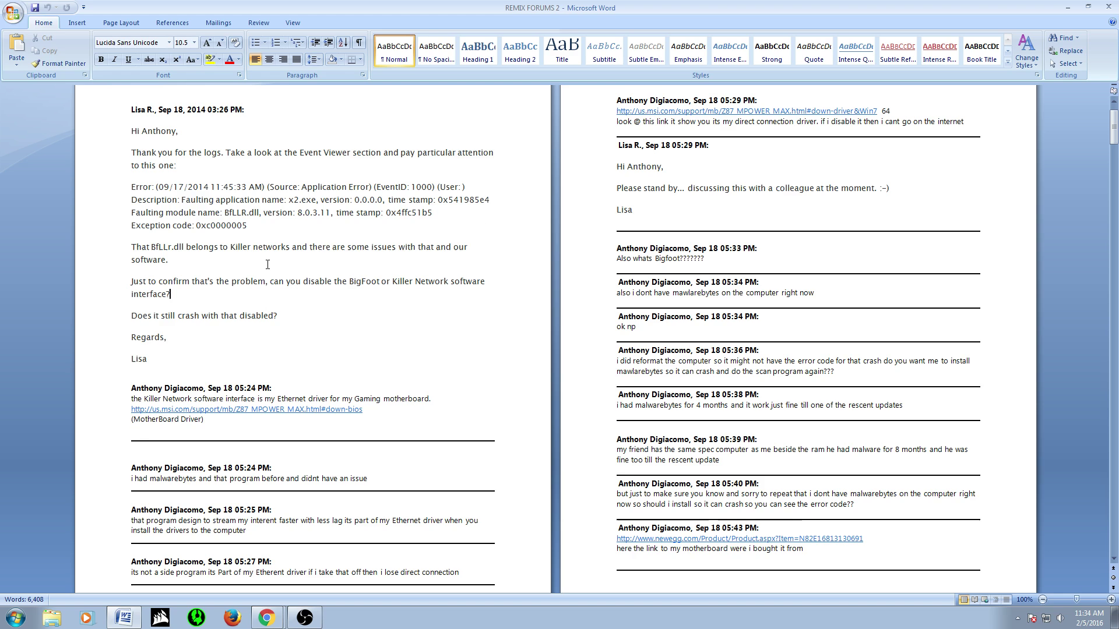
scroll(294, 323, down, 2)
scroll(294, 323, down, 14)
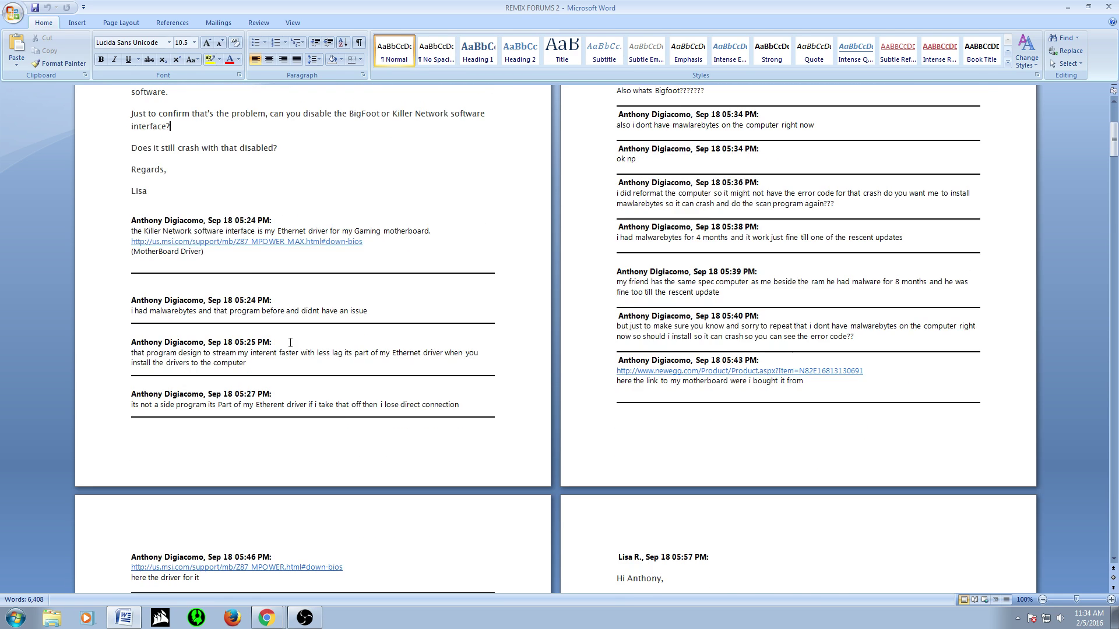
drag(1114, 157, 1106, 546)
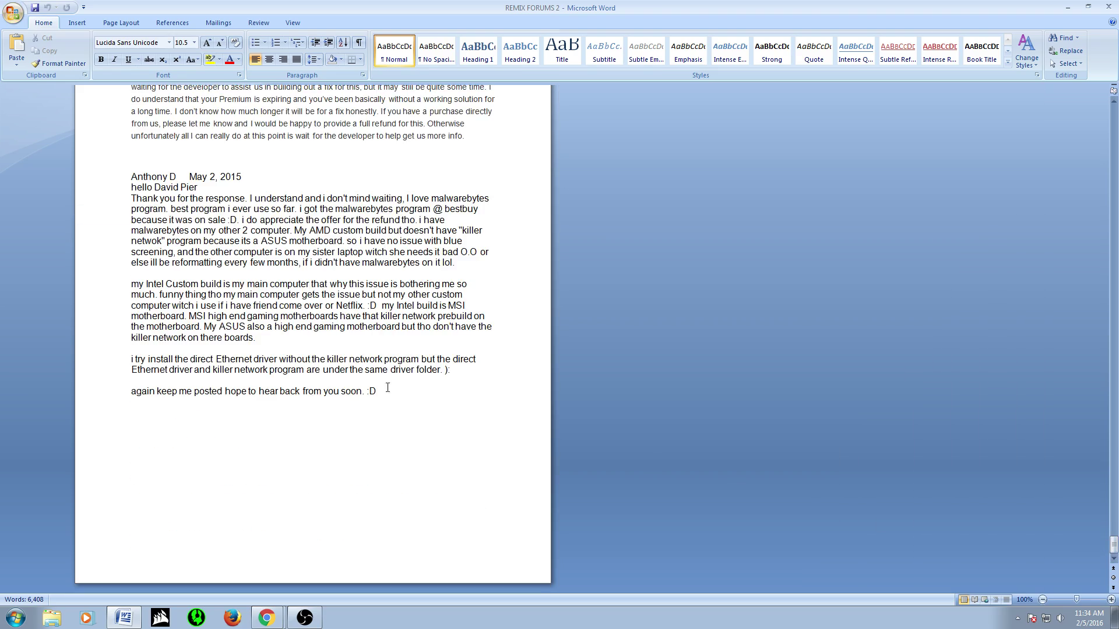
scroll(235, 362, up, 4)
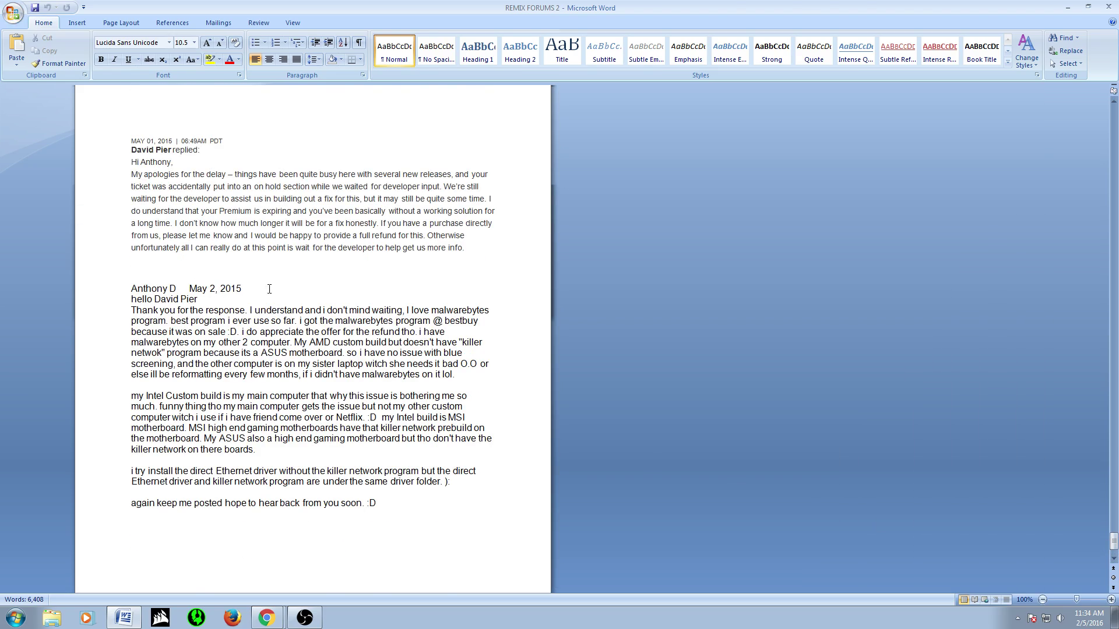
scroll(365, 417, up, 20)
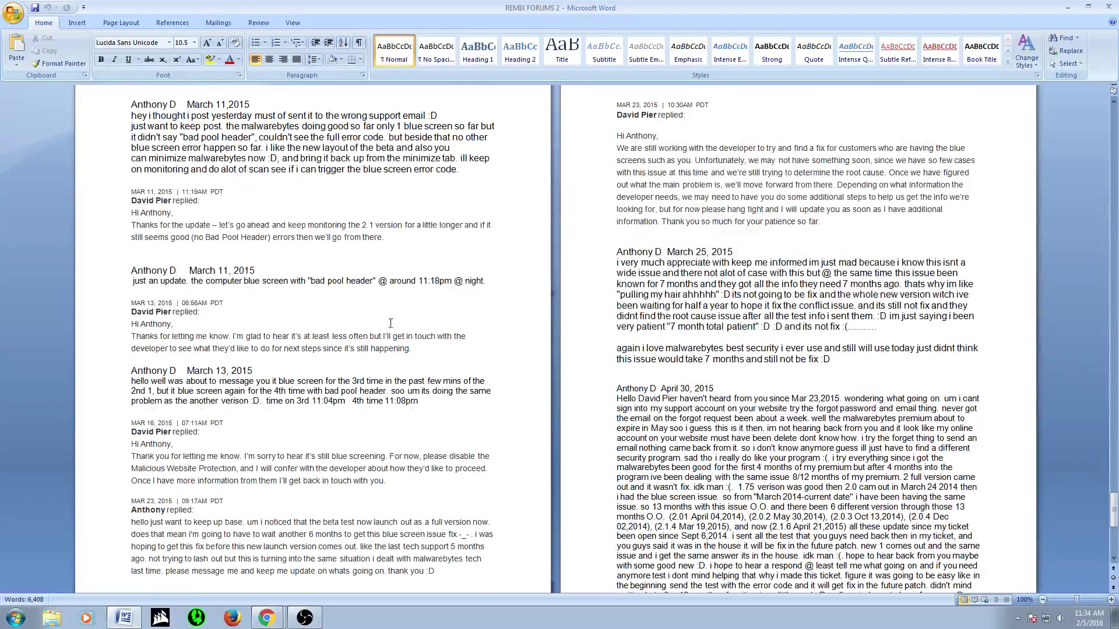
scroll(399, 315, up, 14)
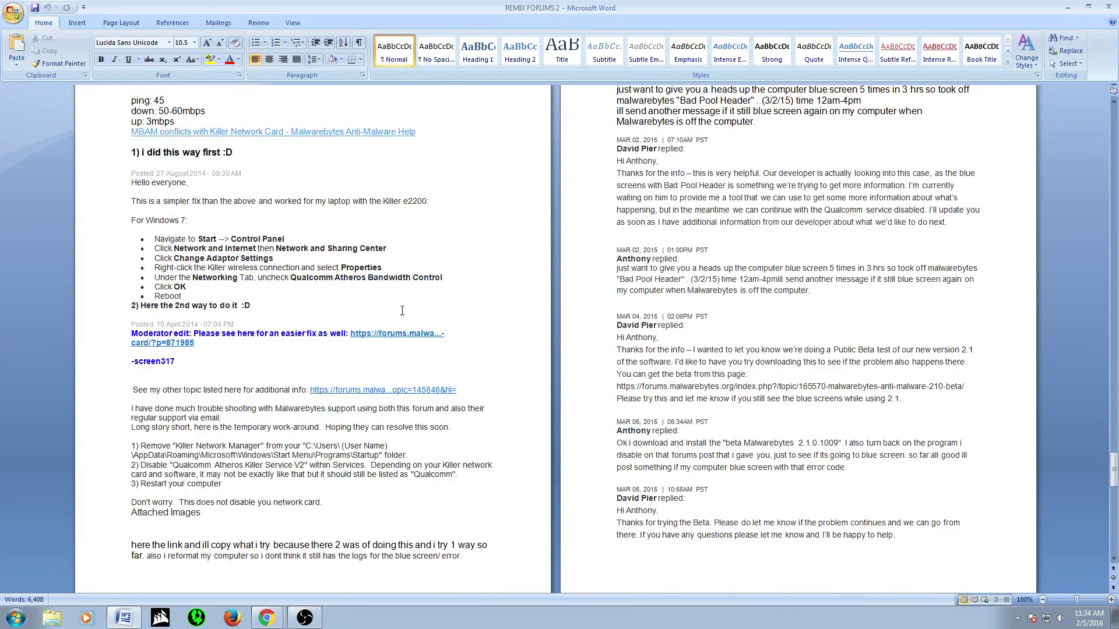
scroll(401, 310, up, 1)
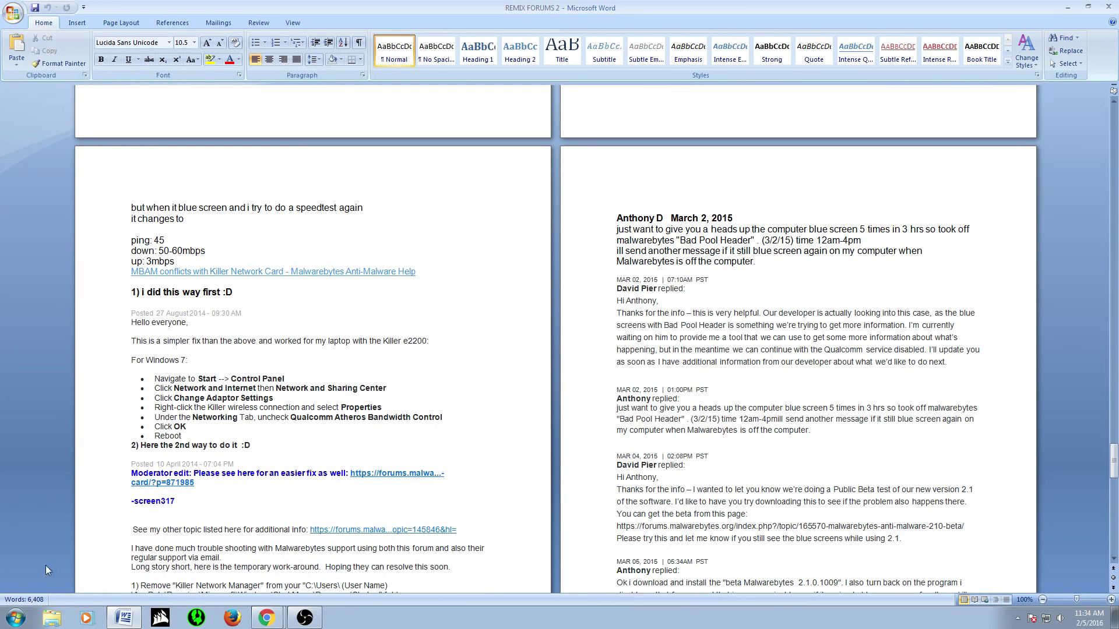
- Open and close the Control Panel from Start, then minimize Word to reveal the desktop
key(super)
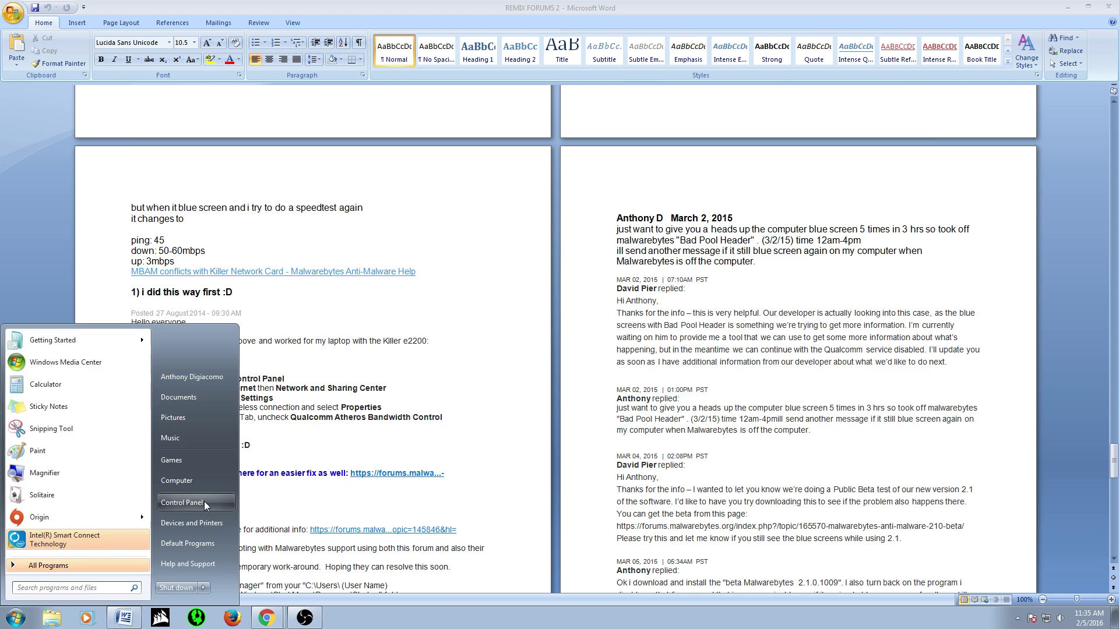
click(204, 501)
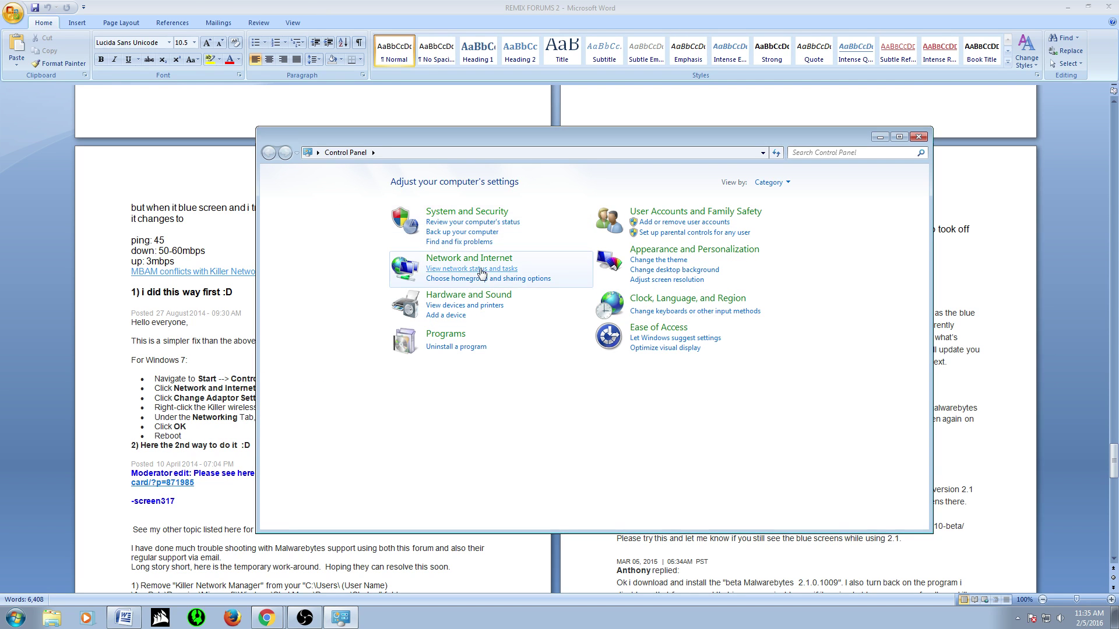
click(918, 136)
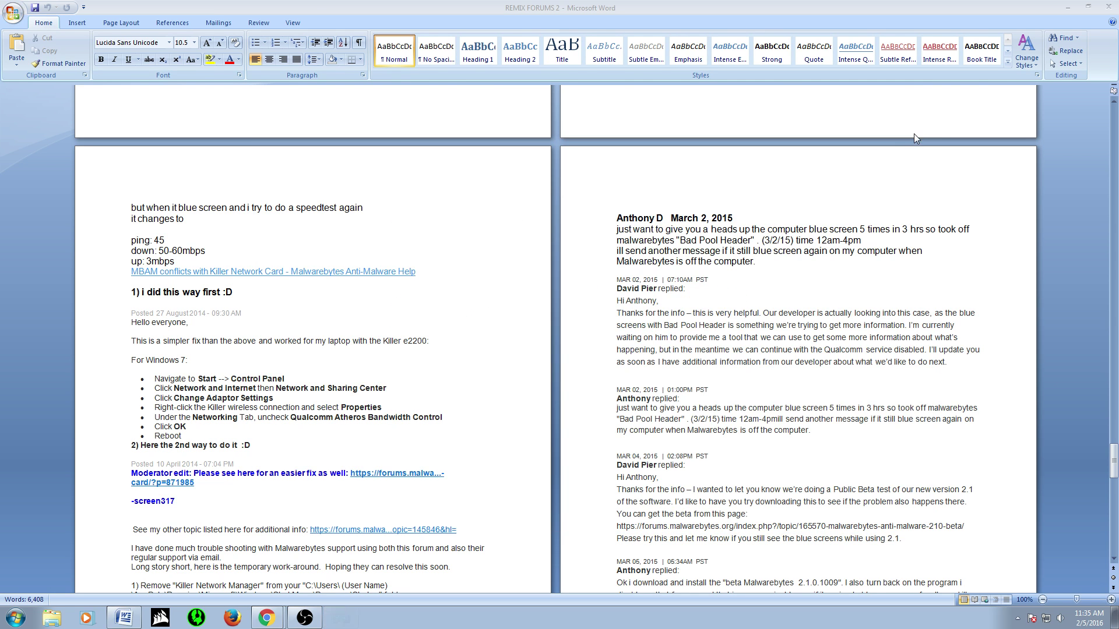
click(1068, 7)
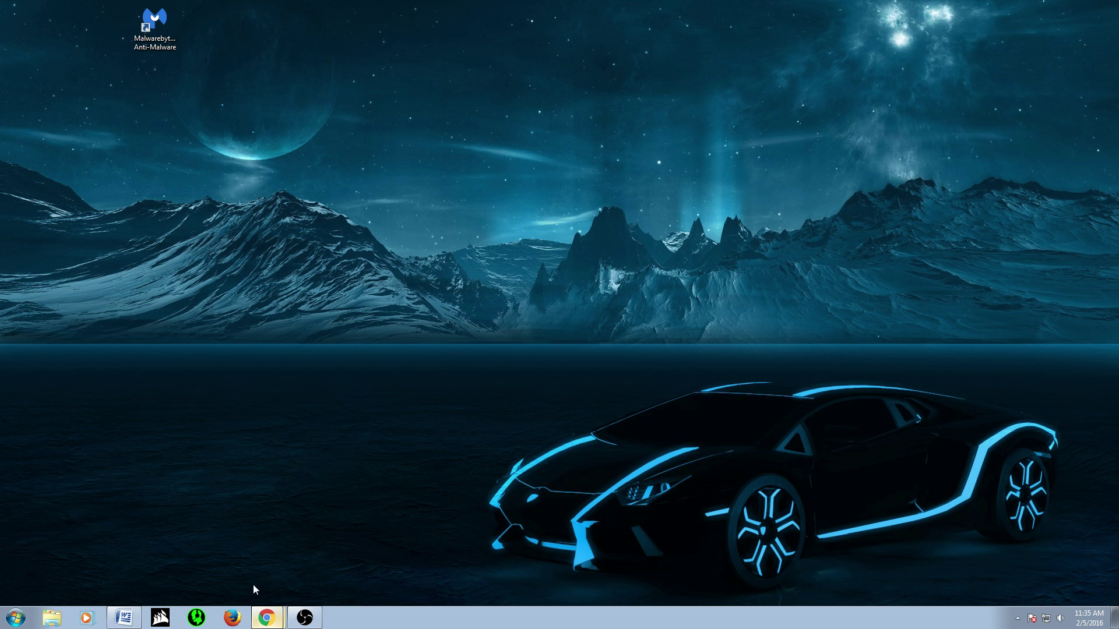
click(267, 617)
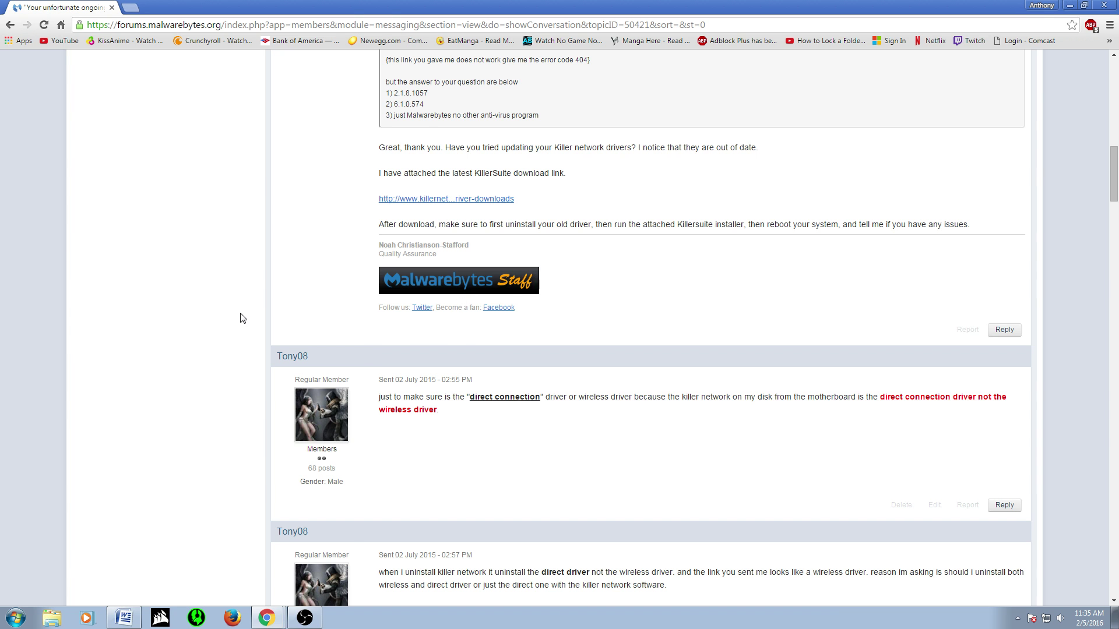
scroll(242, 318, up, 5)
scroll(242, 318, up, 9)
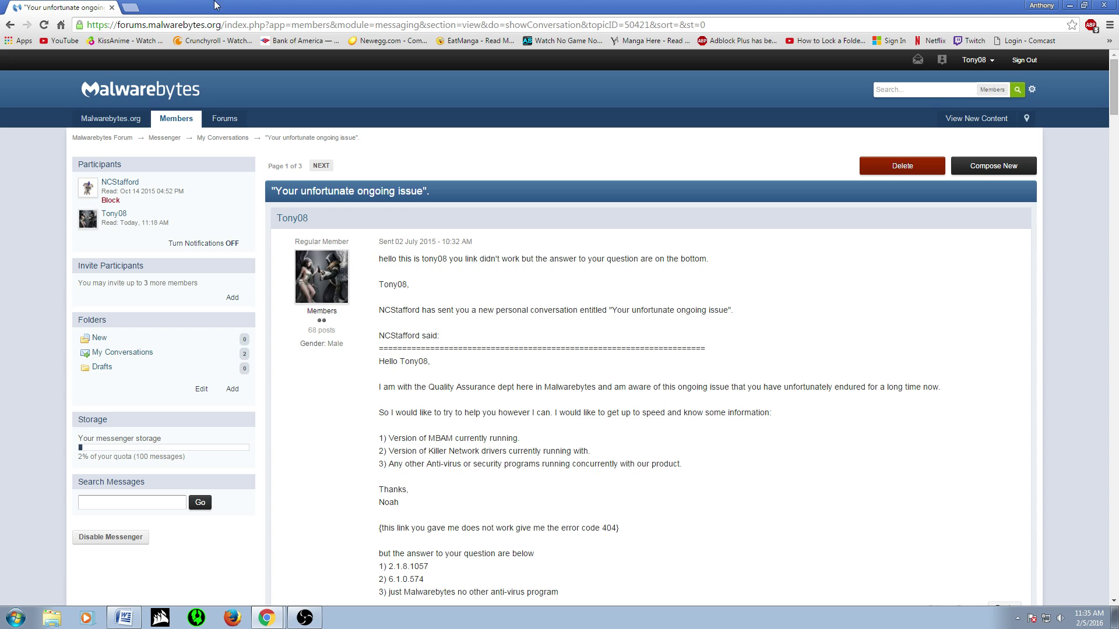
click(130, 7)
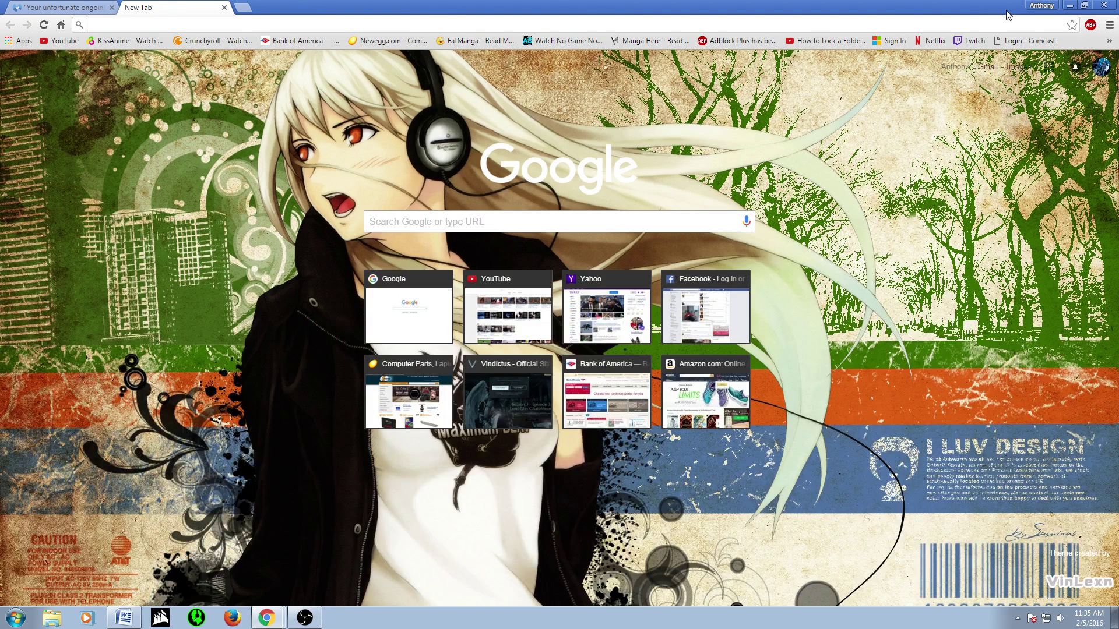
click(223, 8)
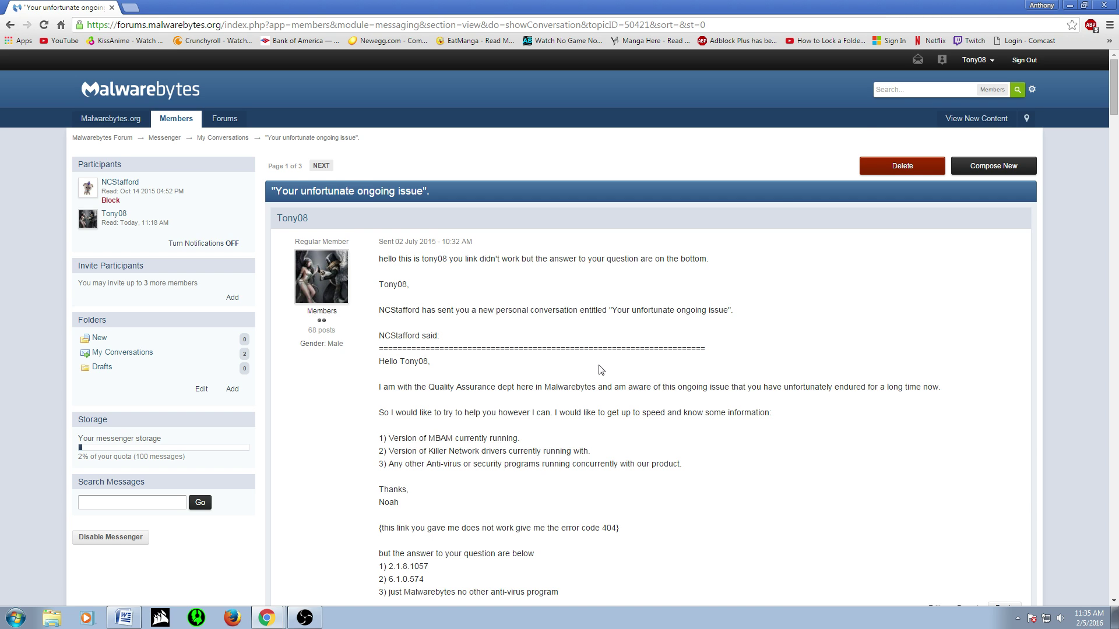
click(1070, 5)
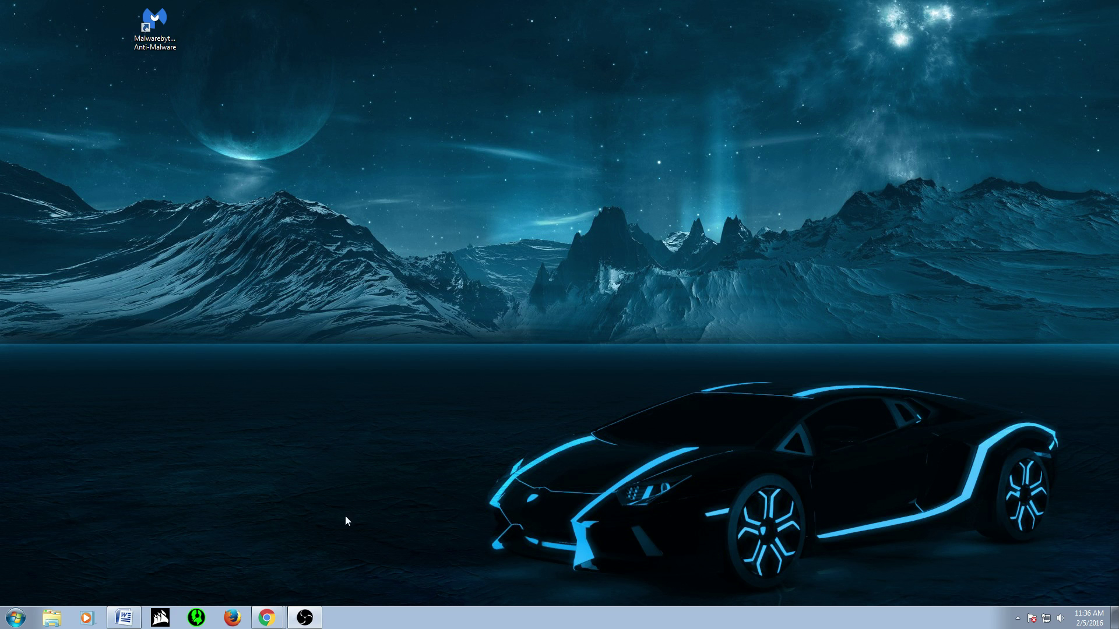
- Dismiss the Start menu and restore Chrome's MSI Z87-MPOWER Win7 64 driver page from the taskbar
click(19, 621)
click(358, 433)
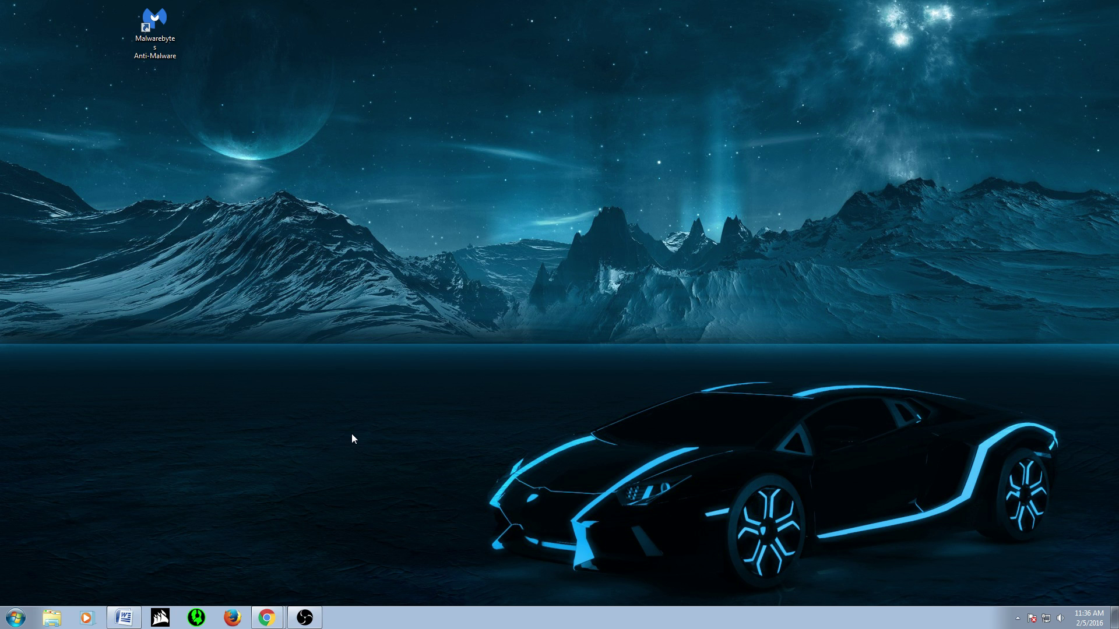
click(282, 621)
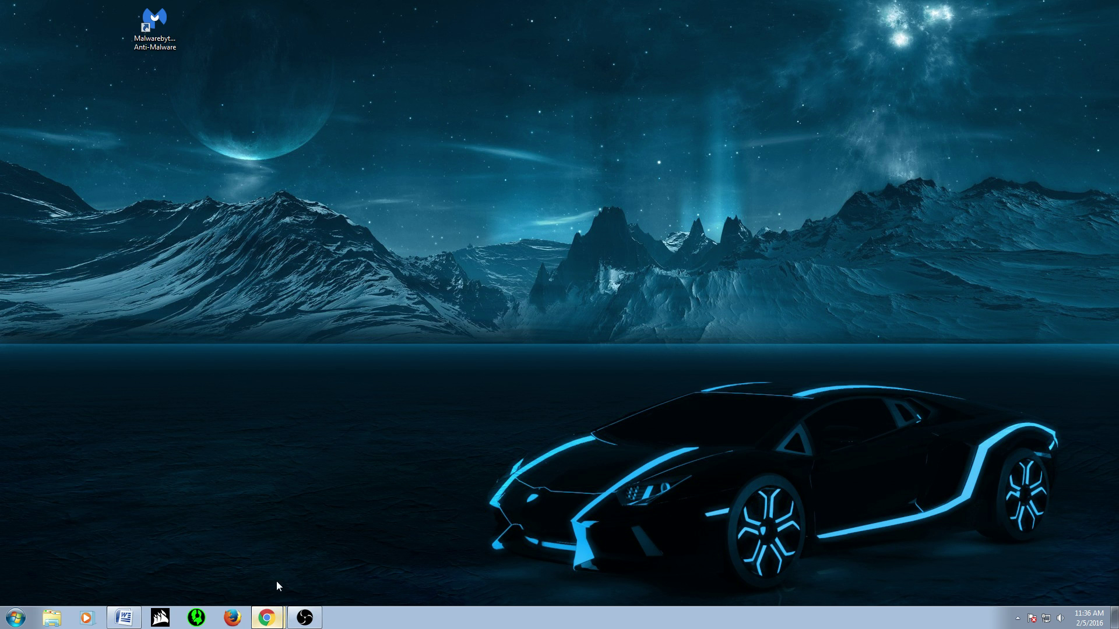
click(266, 617)
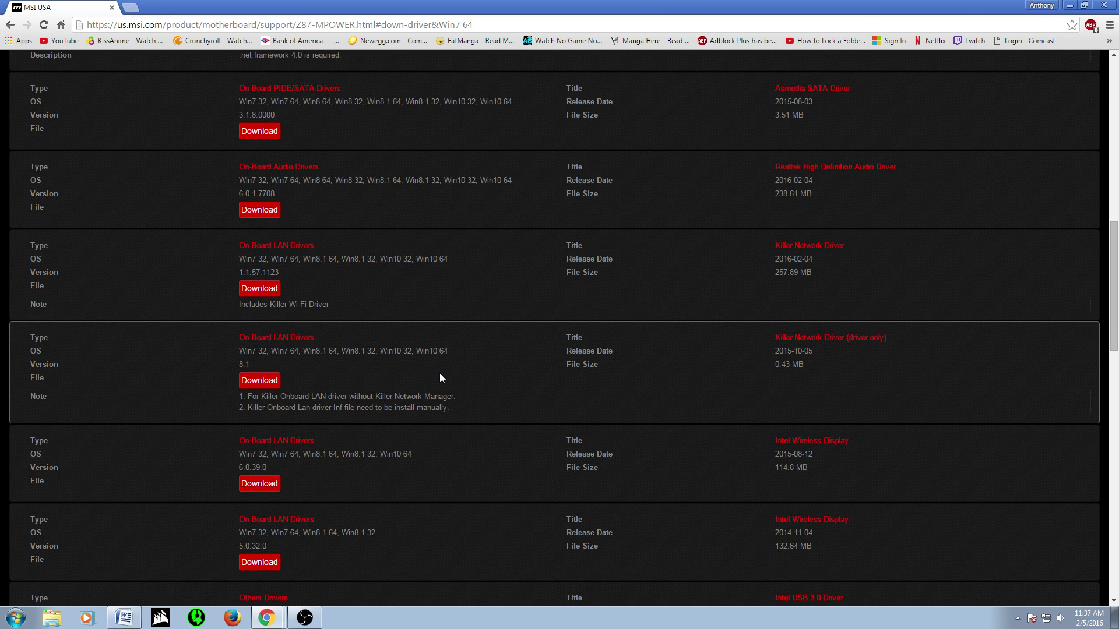
- Scroll the driver list up and back down to the Killer Network driver-only entry (8.1, 0.43 MB)
scroll(471, 395, up, 2)
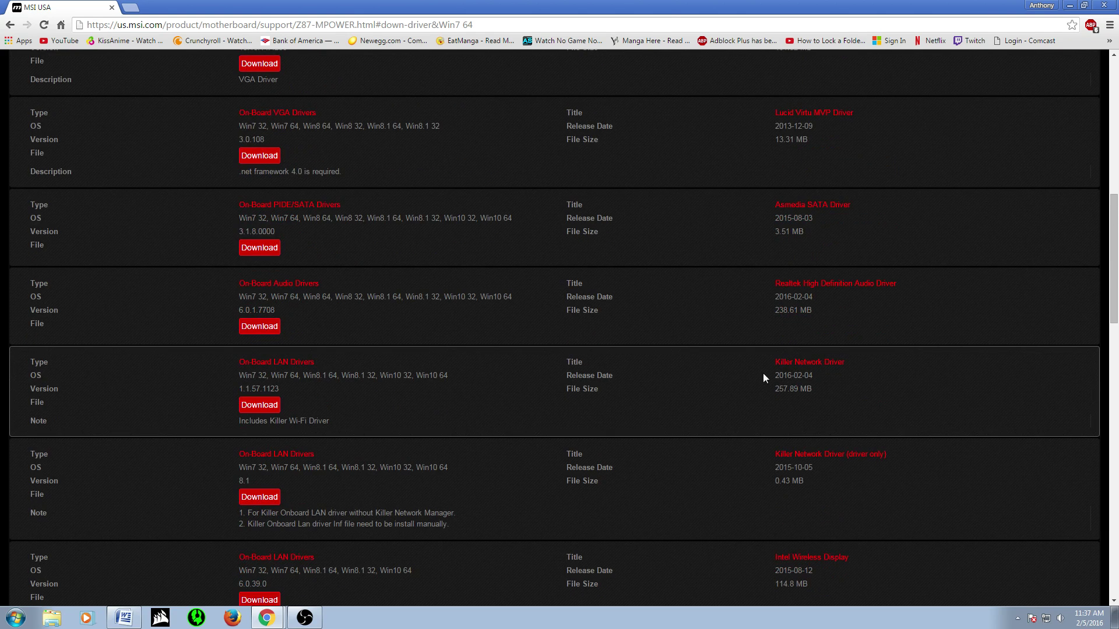
scroll(406, 414, up, 10)
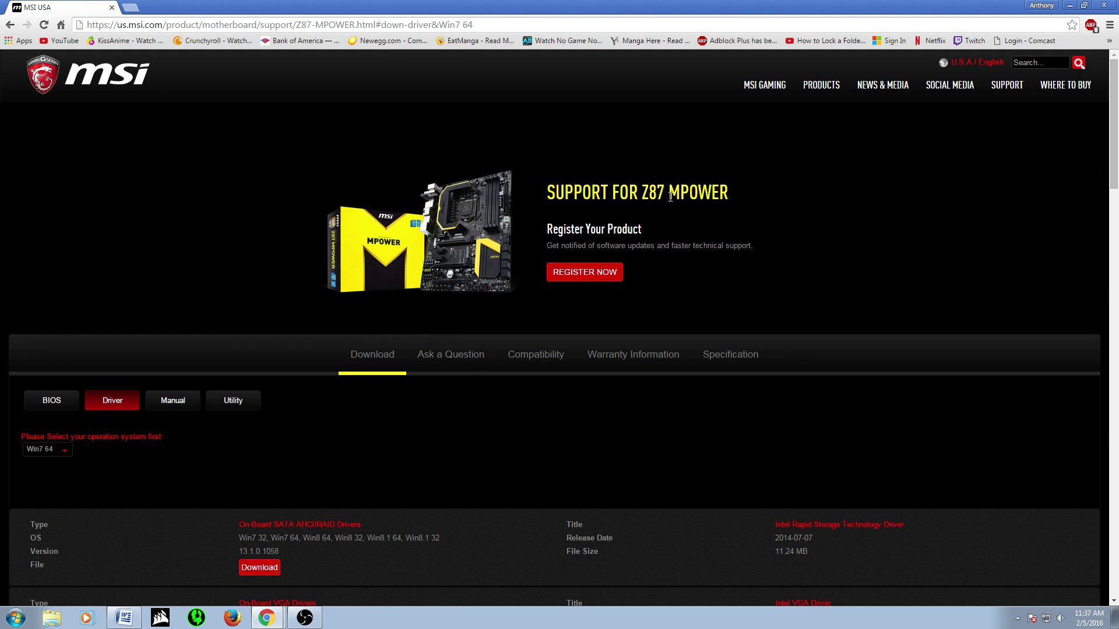
scroll(711, 200, down, 10)
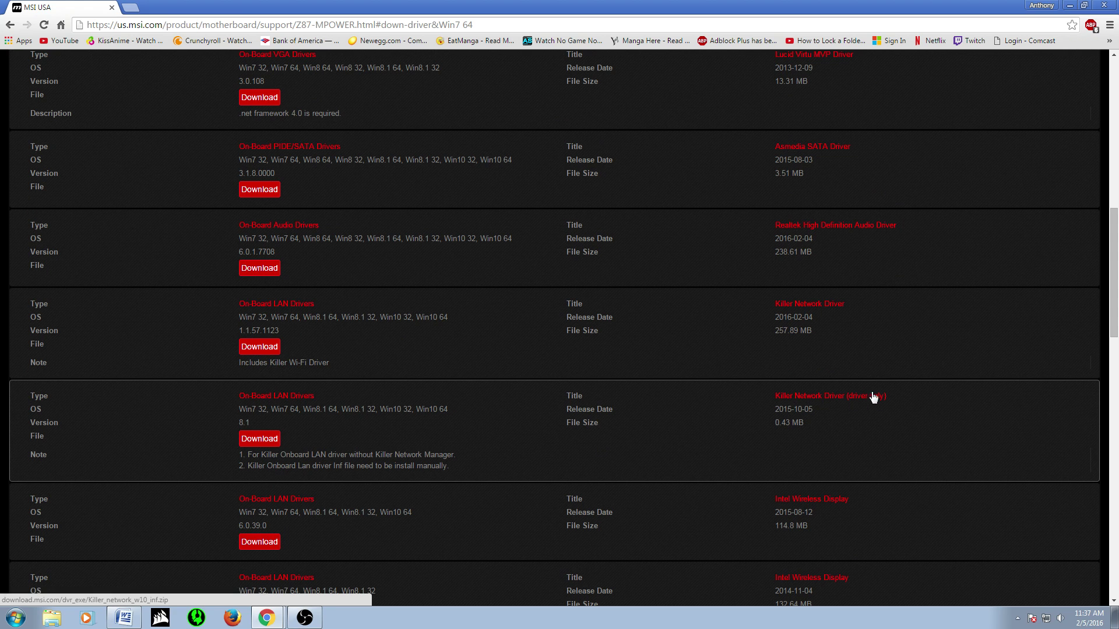
- Minimize Chrome, open and close the Control Panel, then bring up Computer's Start-menu options
click(1103, 5)
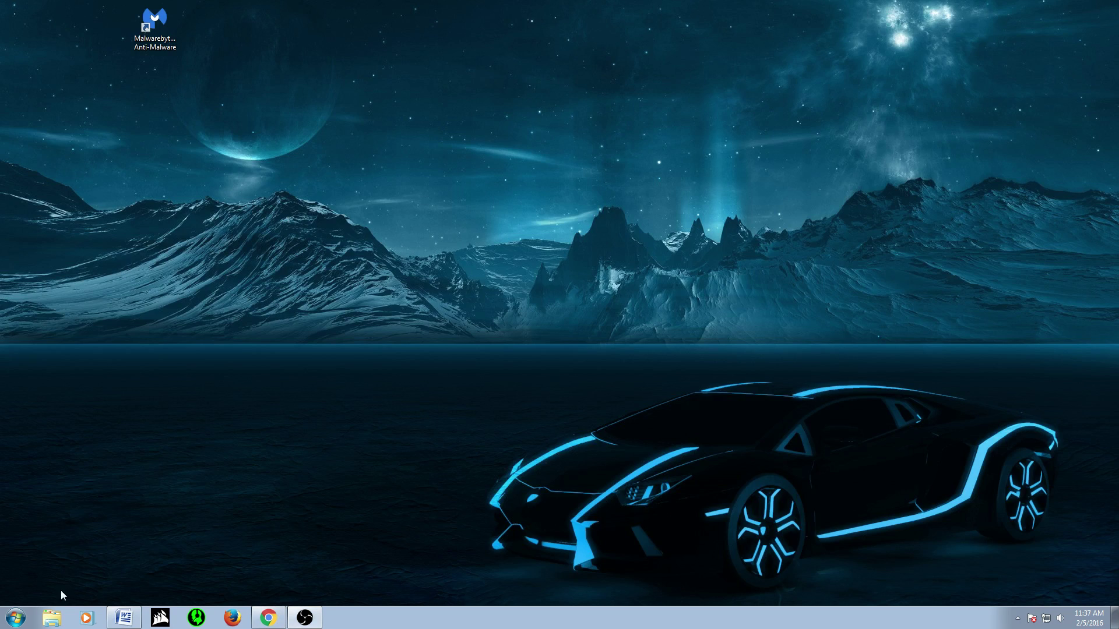
click(20, 621)
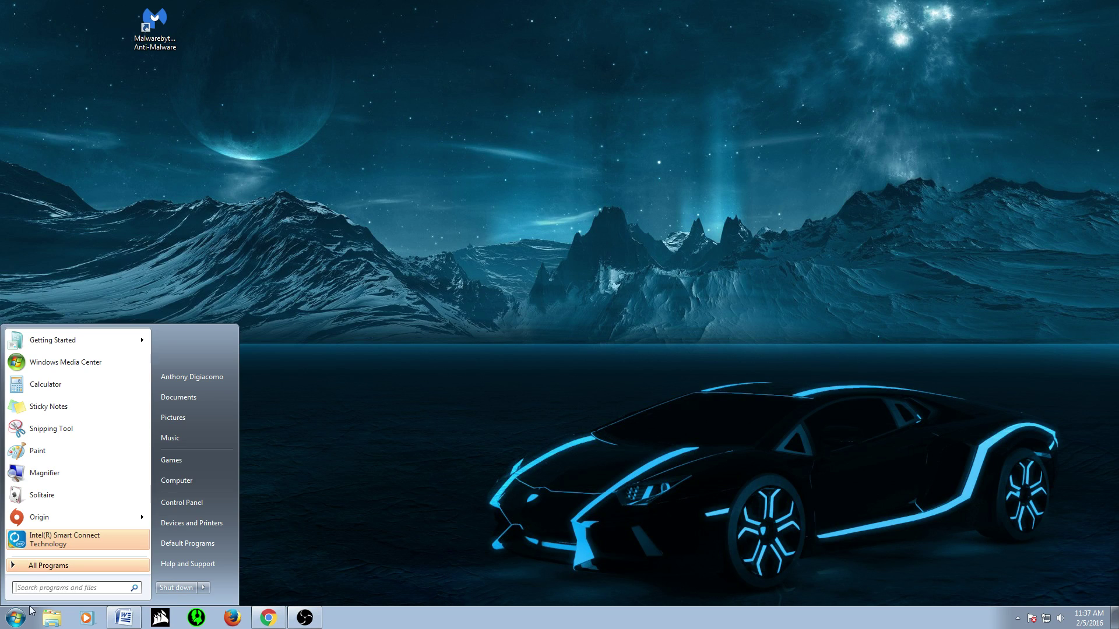
click(201, 503)
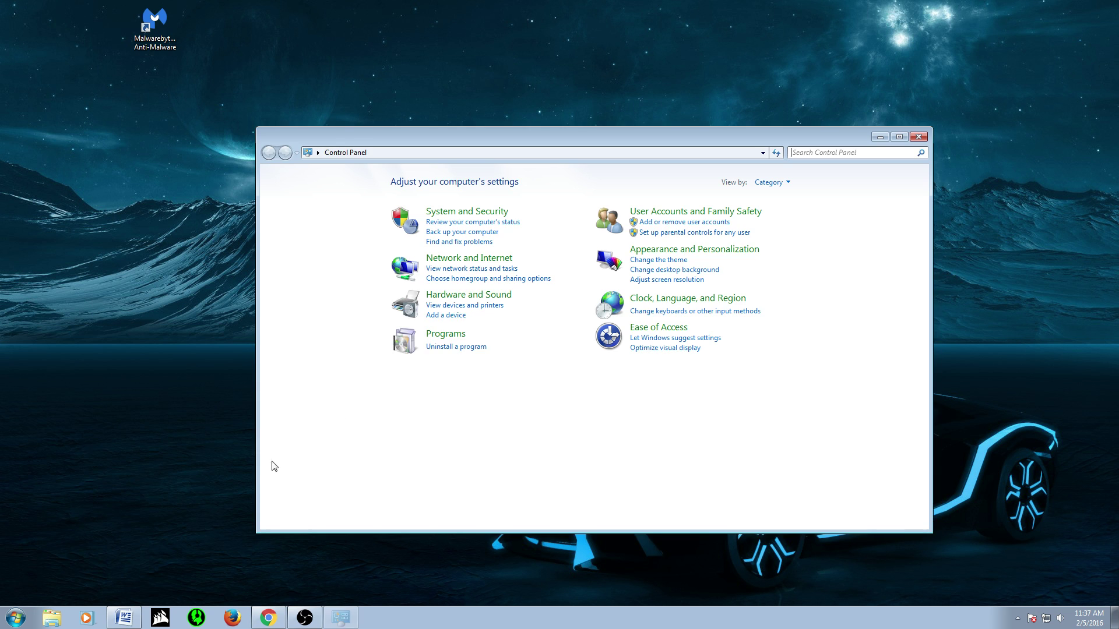
click(918, 137)
click(17, 619)
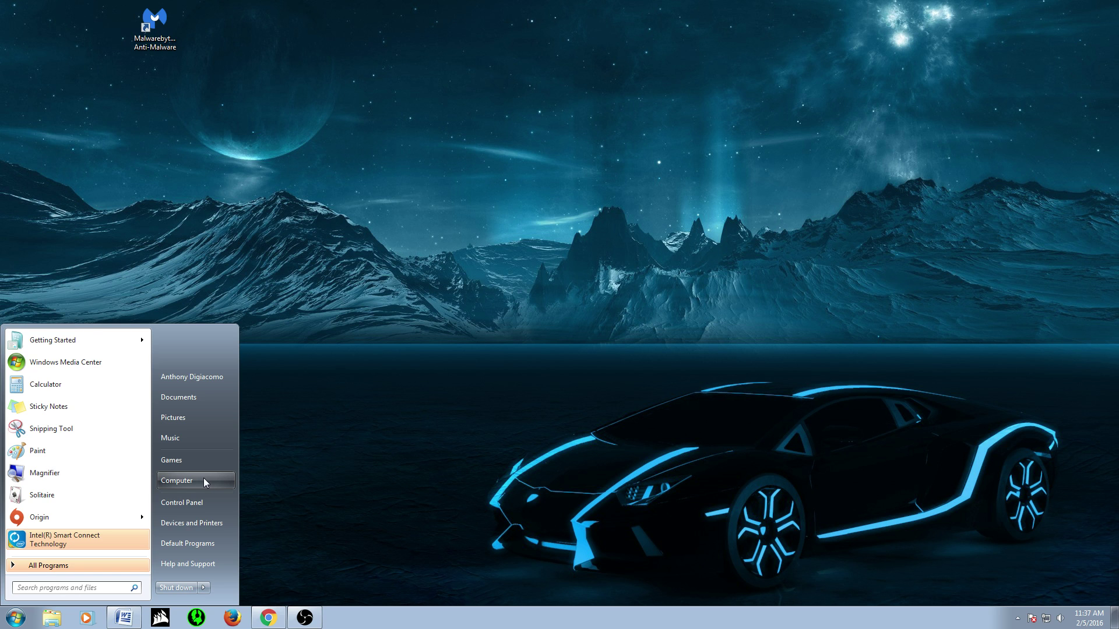
right_click(204, 478)
- Open Computer Management's Device Manager and expand Network adapters
click(232, 496)
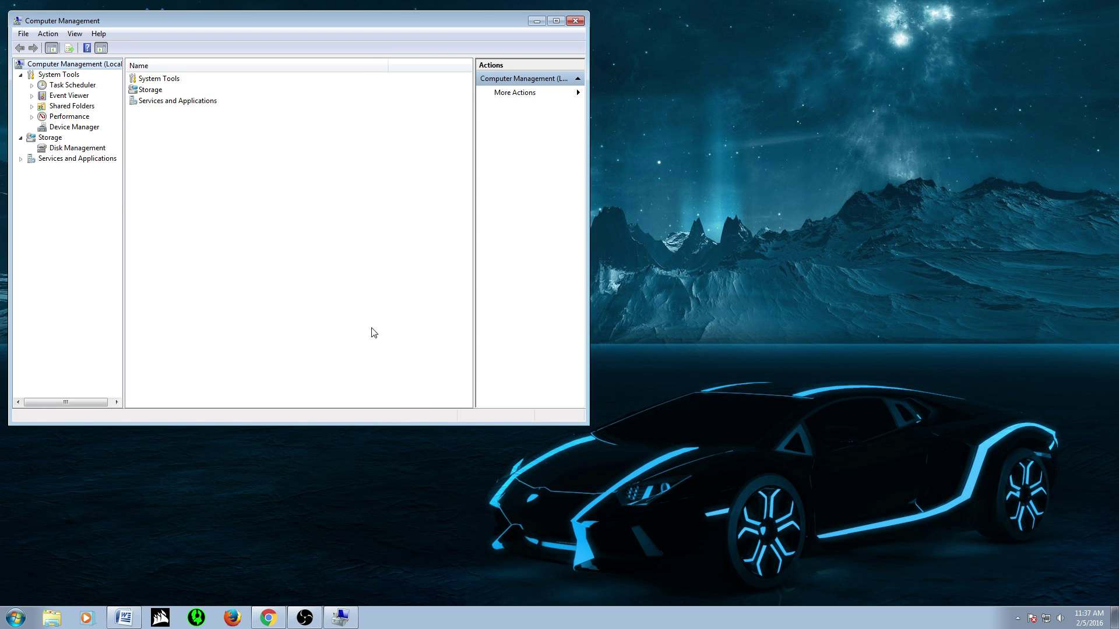
click(91, 128)
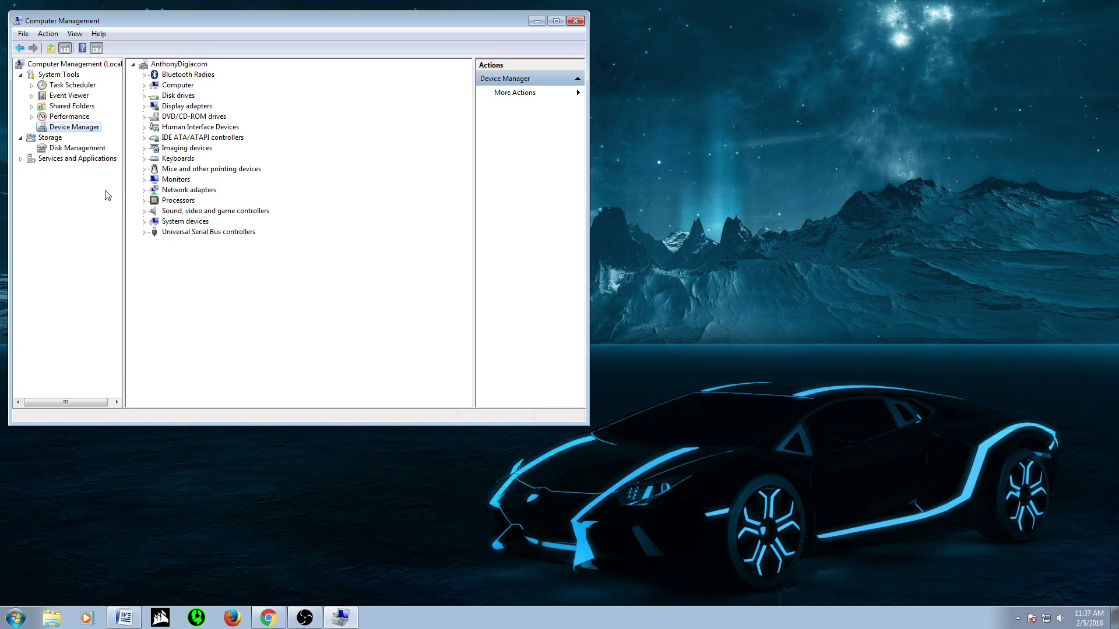
click(144, 191)
- Uninstall the Killer e2200 Gigabit Ethernet Controller, deleting its driver software too
click(220, 232)
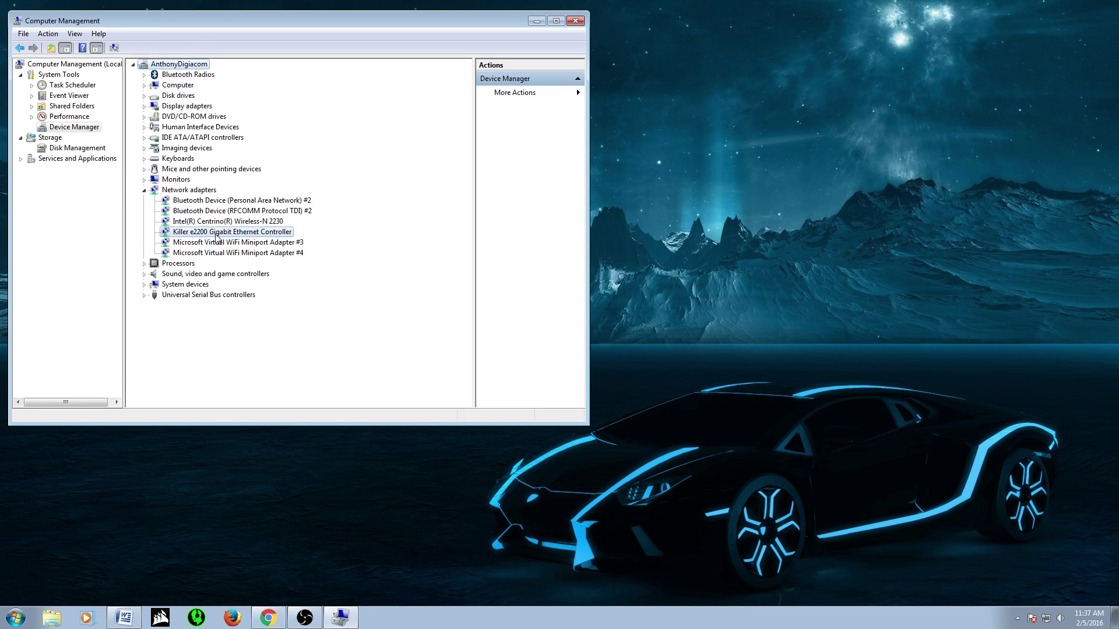
right_click(220, 233)
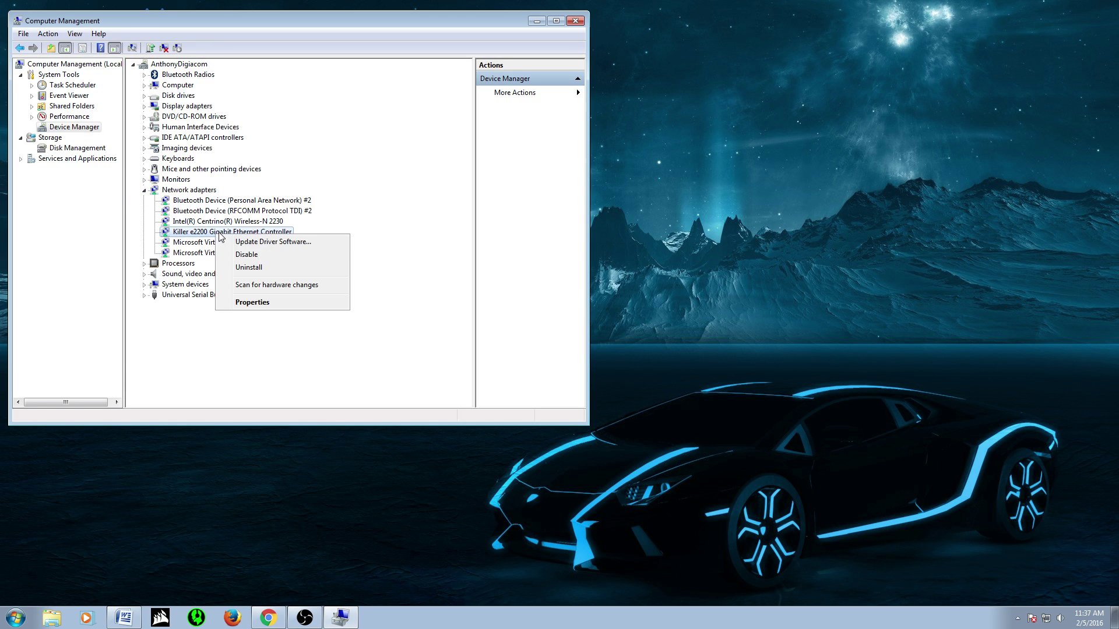
click(253, 269)
click(471, 320)
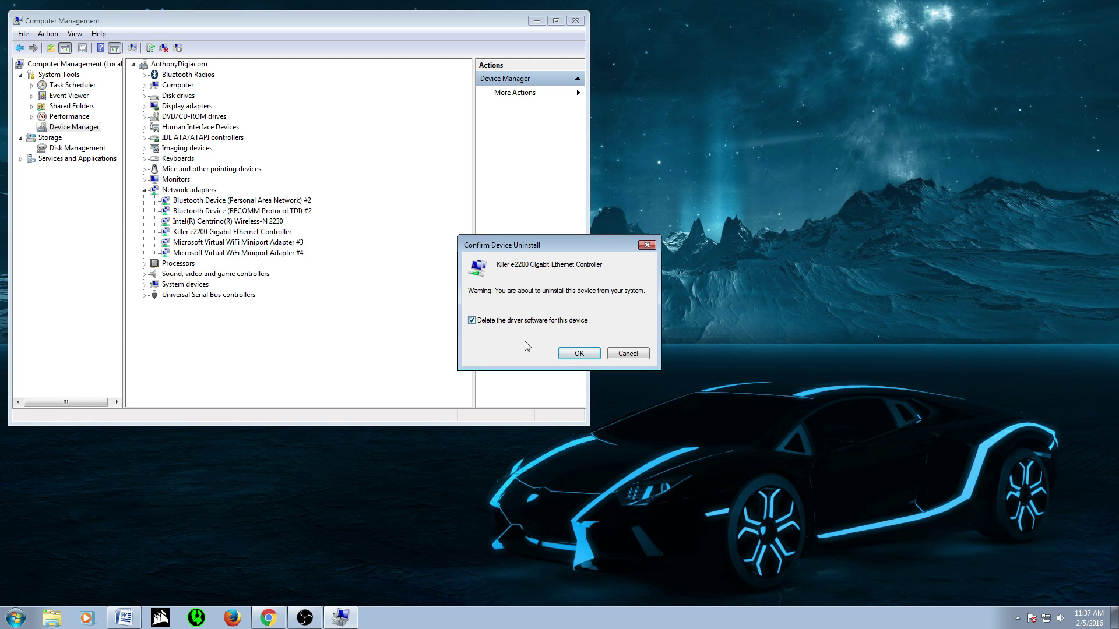
click(567, 355)
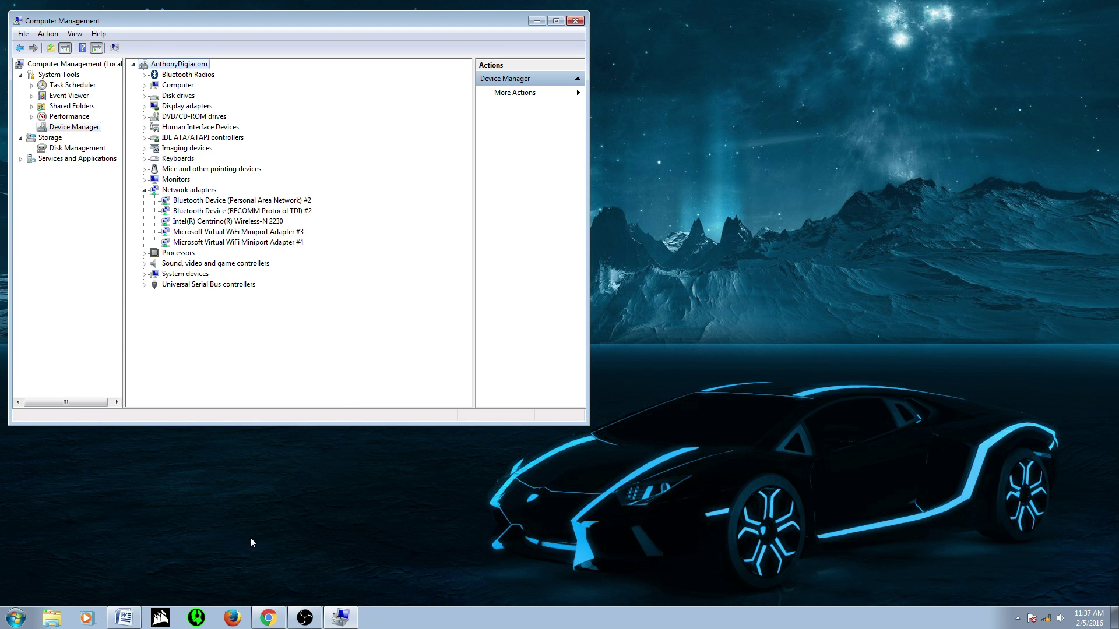
- Go to Documents > Downloads and open the extracted Killer_network_w10_inf folder
click(17, 617)
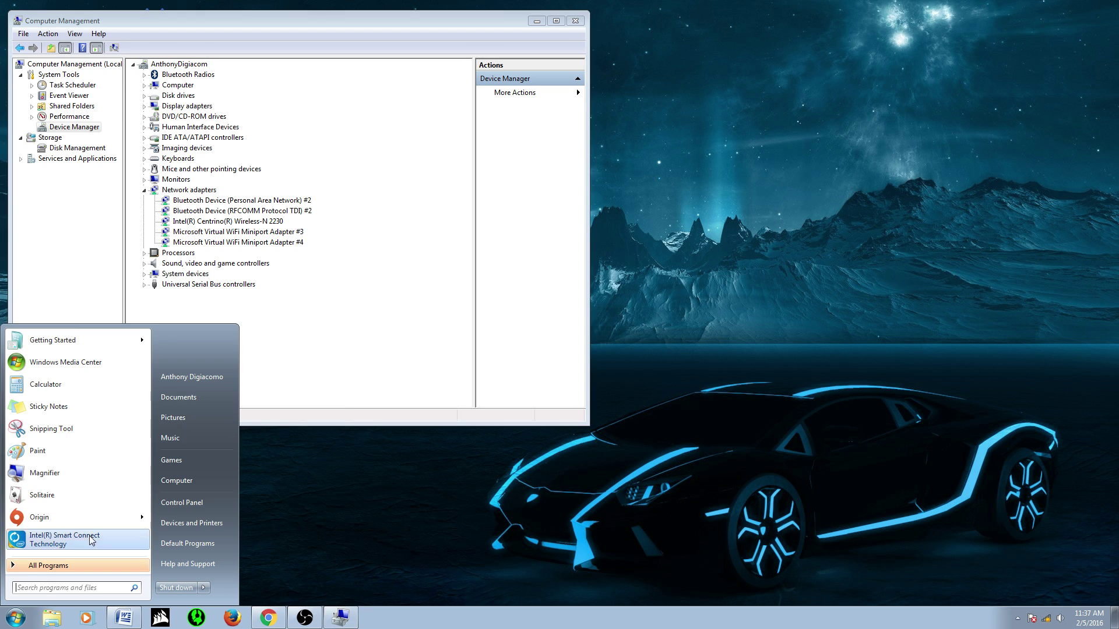
click(205, 398)
click(212, 172)
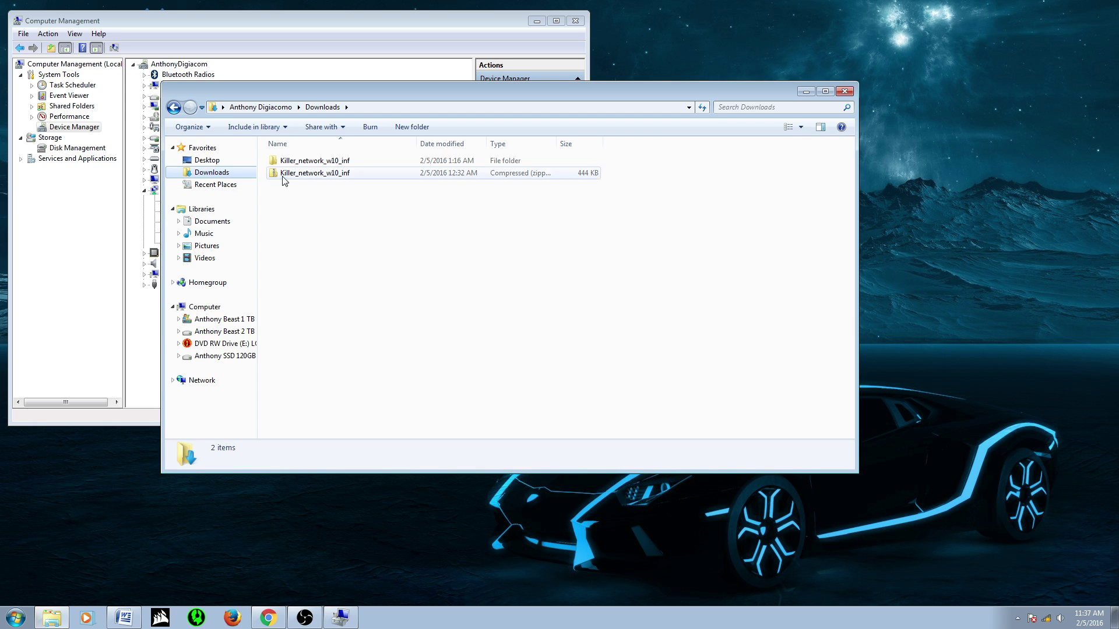
click(316, 174)
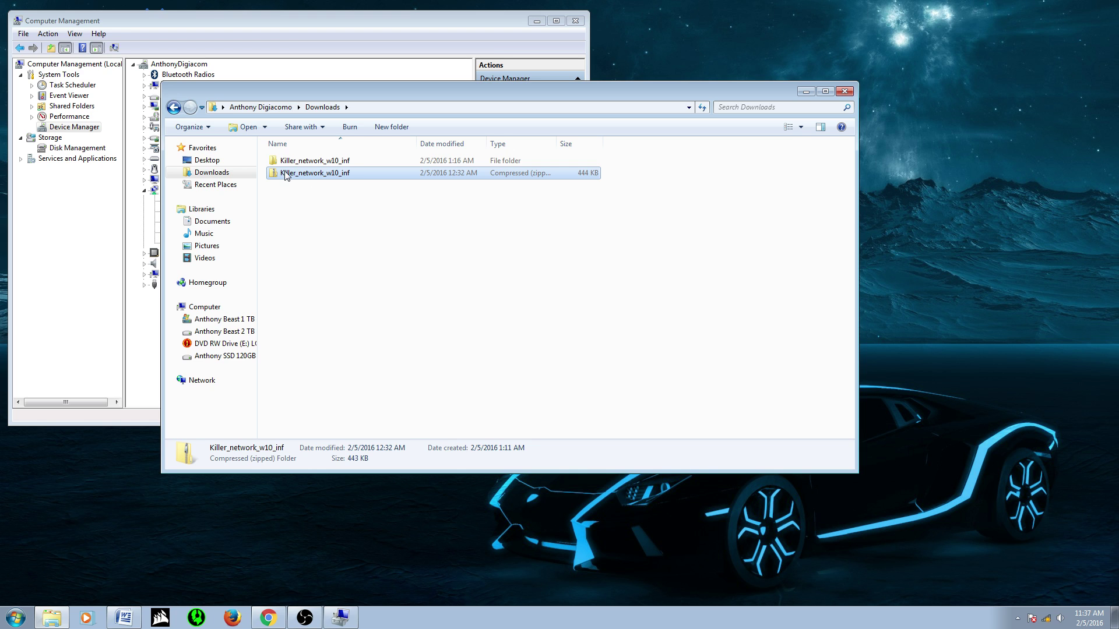
right_click(286, 176)
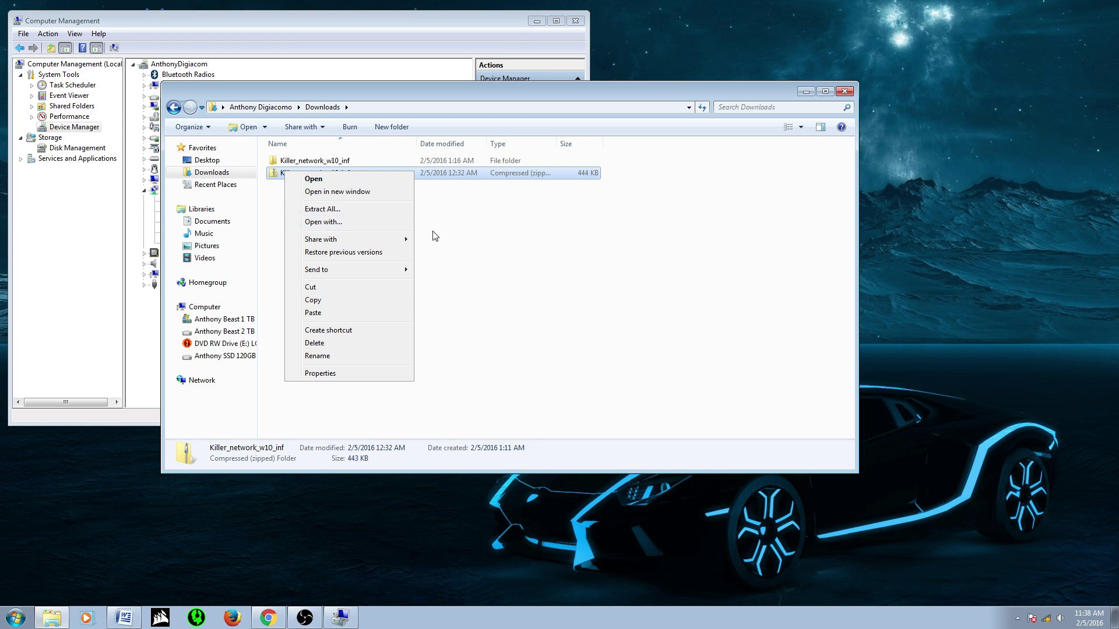
click(330, 161)
double_click(330, 162)
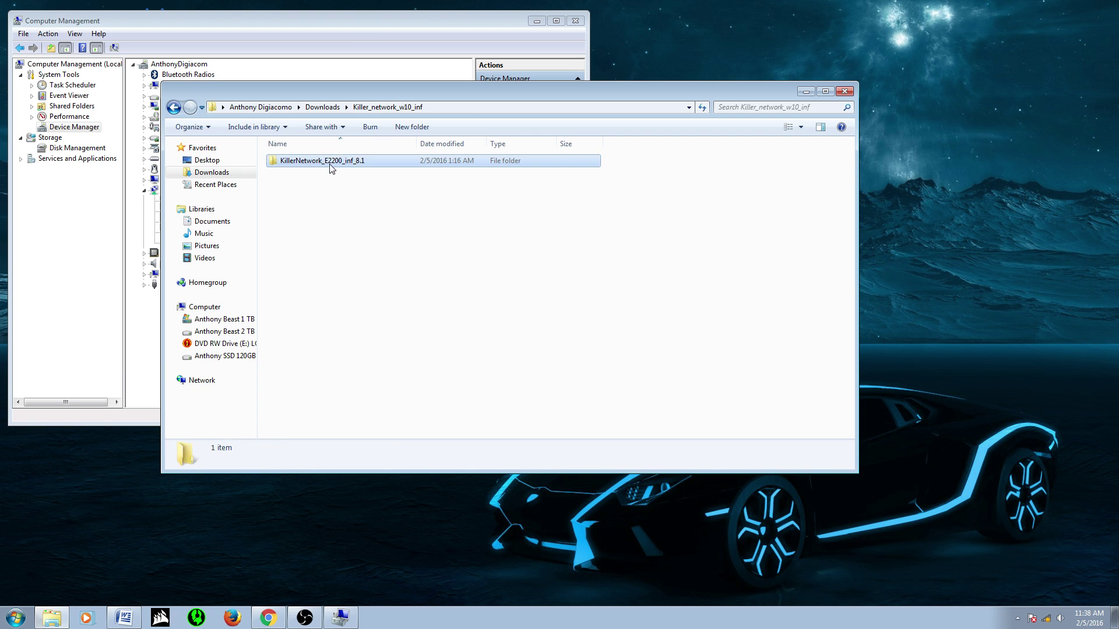
- Inspect the ke2200w7-x64 and ke2200w10-x64 folders in KillerNetwork_E2200_inf_8.1, then move Explorer beside Device Manager
double_click(330, 166)
double_click(307, 165)
key(BackSpace)
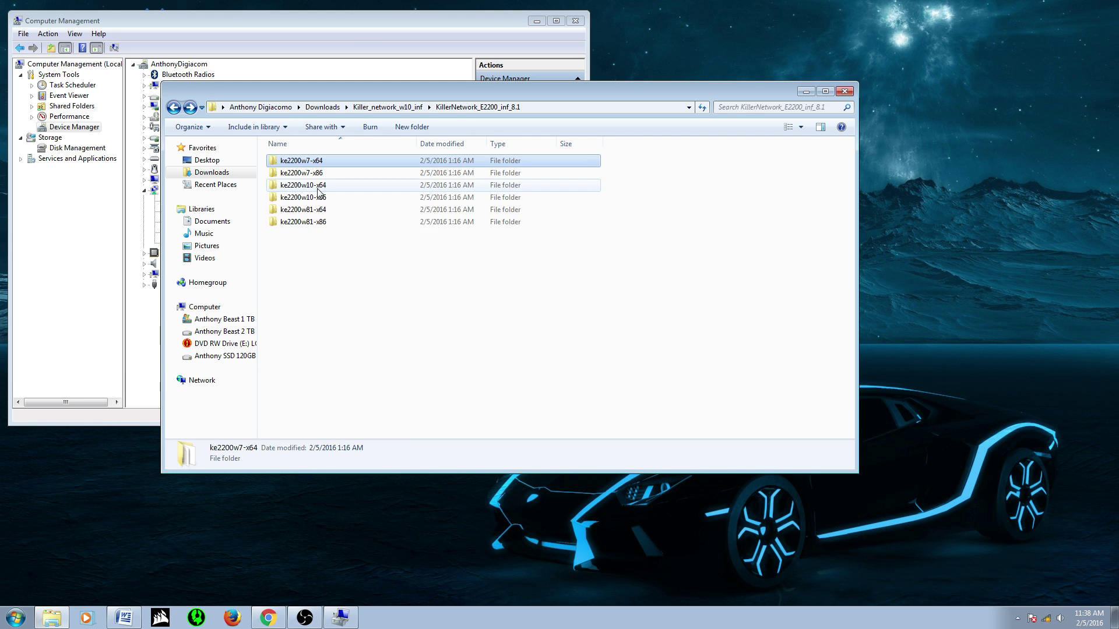
double_click(316, 186)
key(BackSpace)
double_click(326, 186)
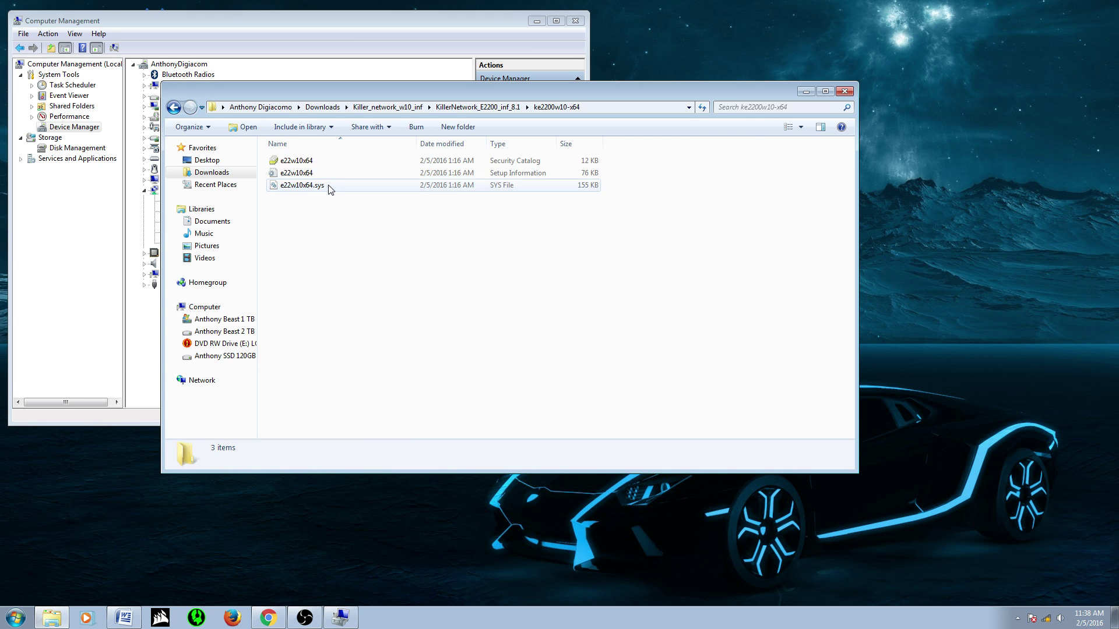
key(BackSpace)
key(BackSpace)
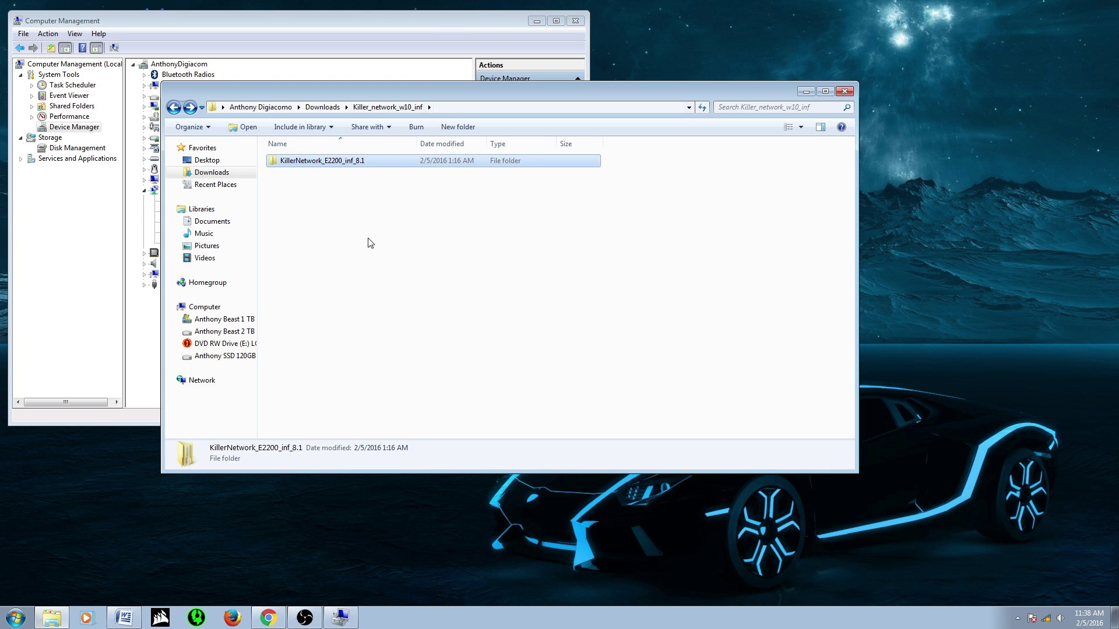
drag(373, 96, 531, 108)
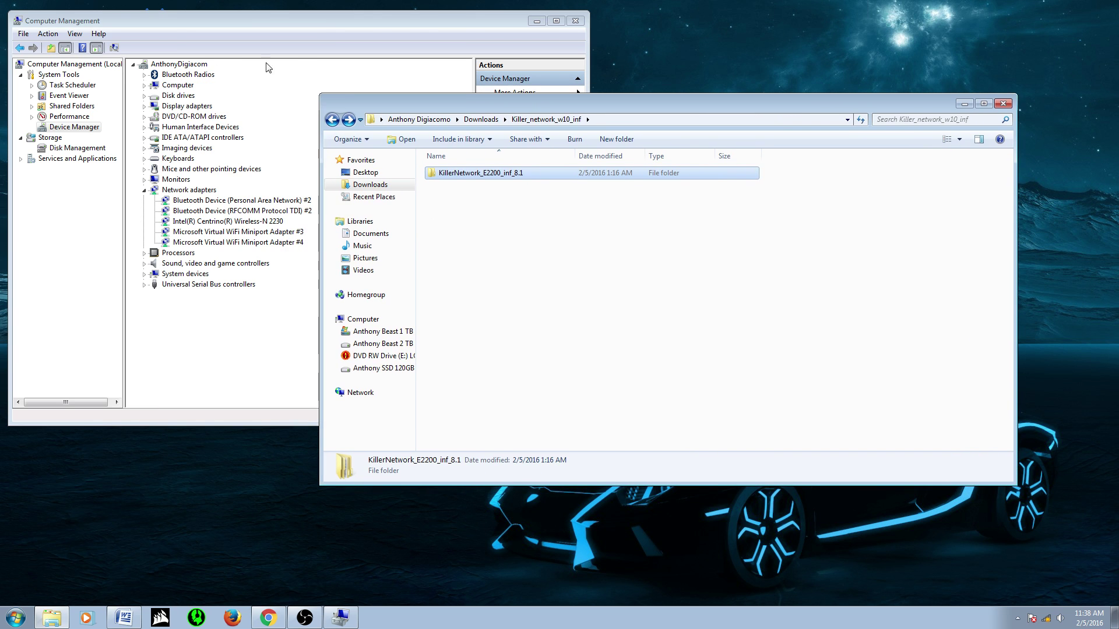
- Scan for hardware changes, then close the Downloads Explorer window
click(114, 48)
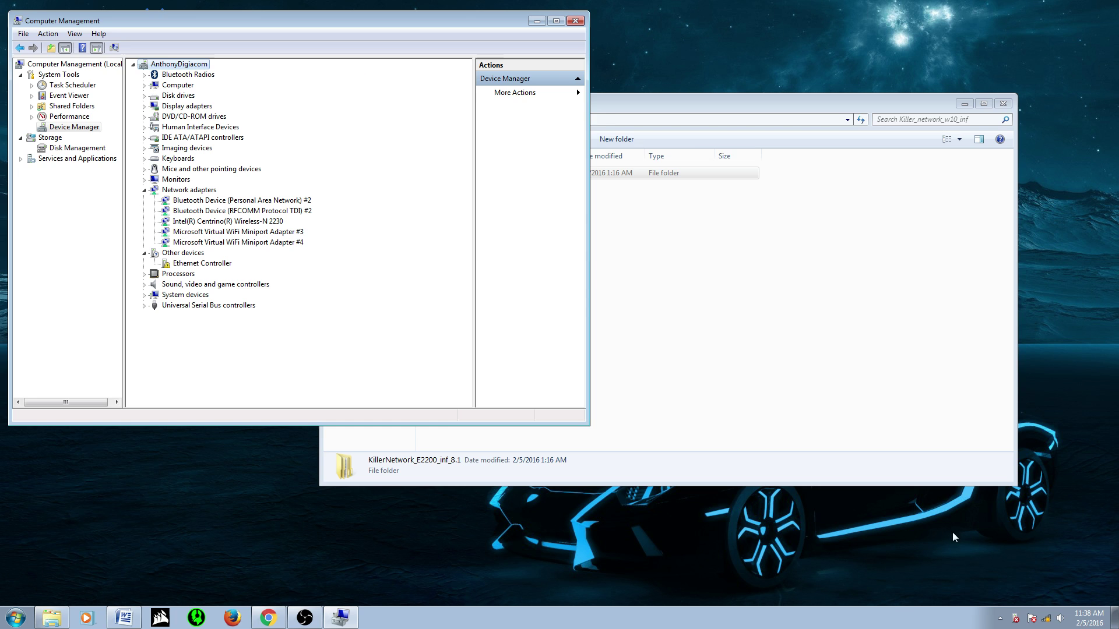
click(1015, 591)
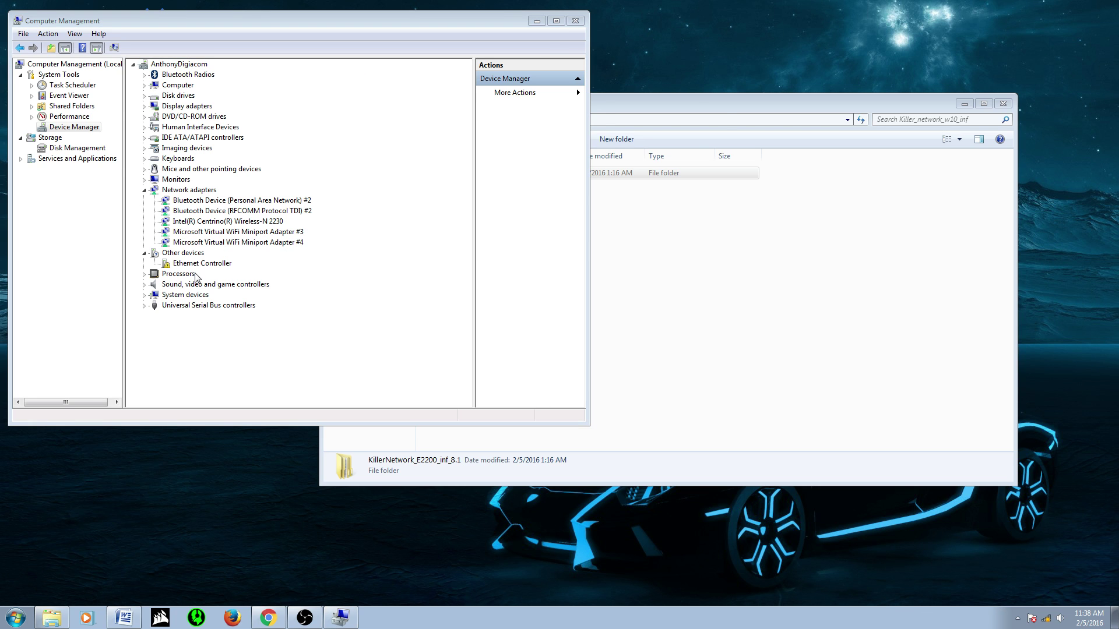
click(719, 106)
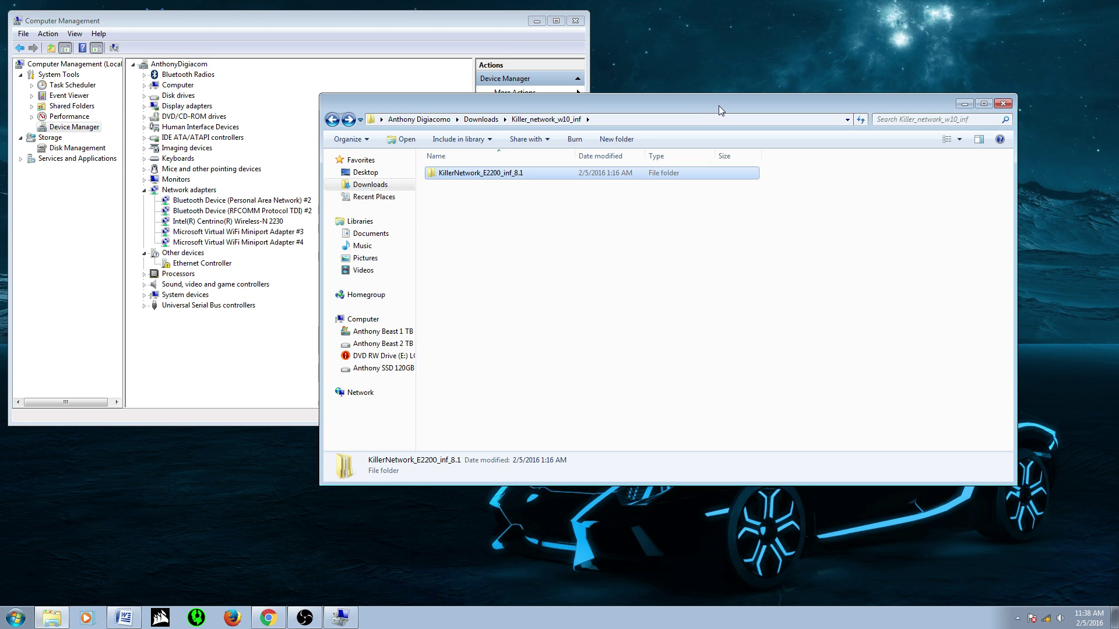
click(360, 185)
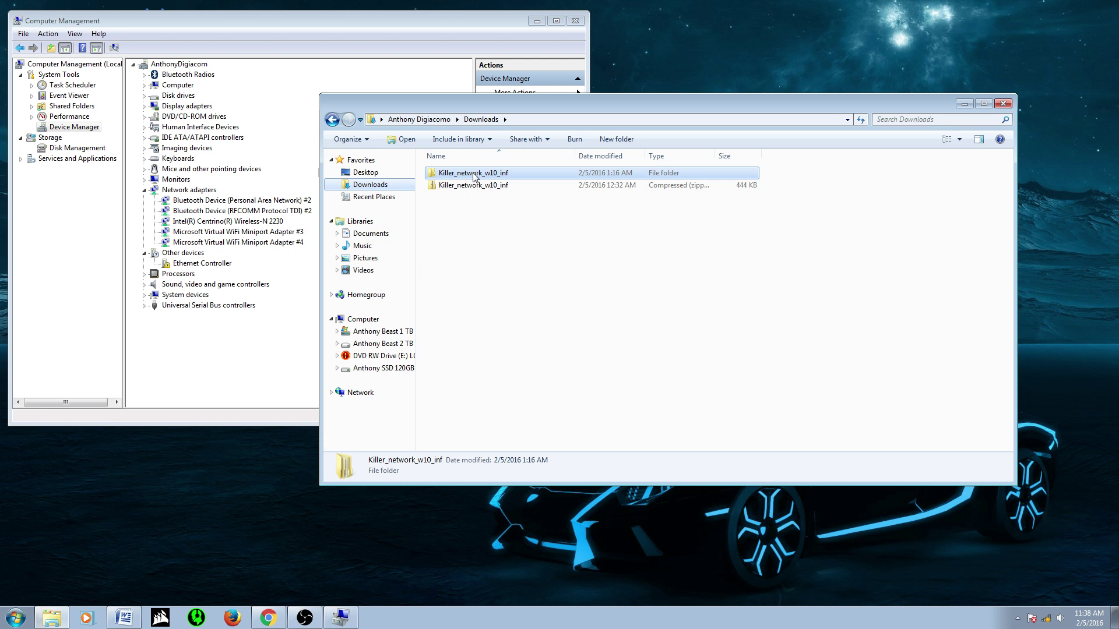
click(1003, 103)
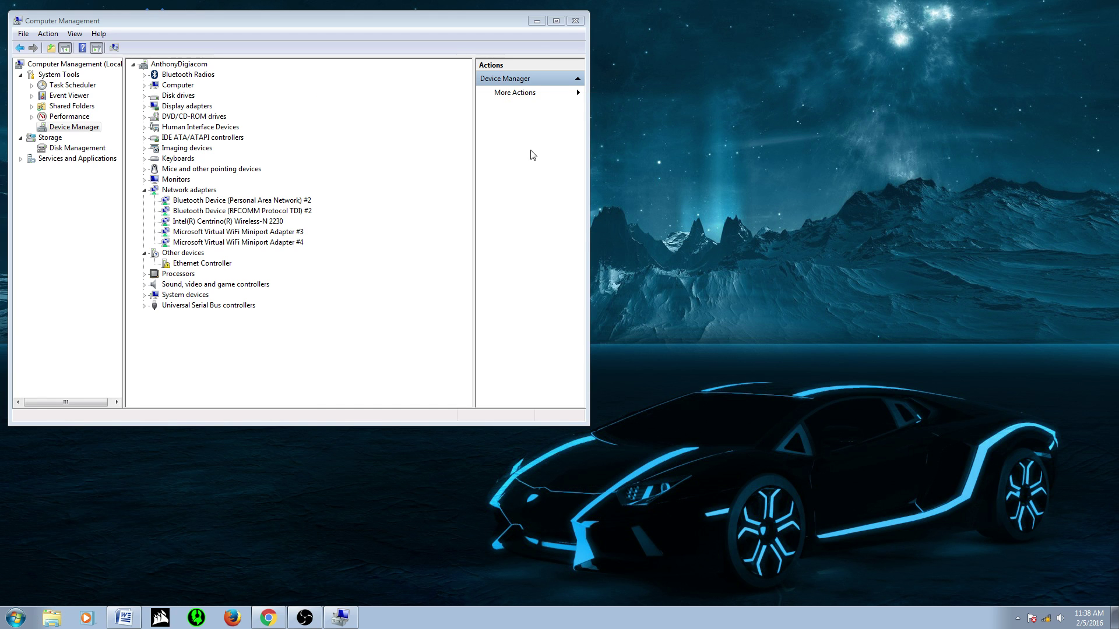
- Reopen Device Manager via Computer > Manage and collapse Network adapters
click(17, 617)
right_click(200, 480)
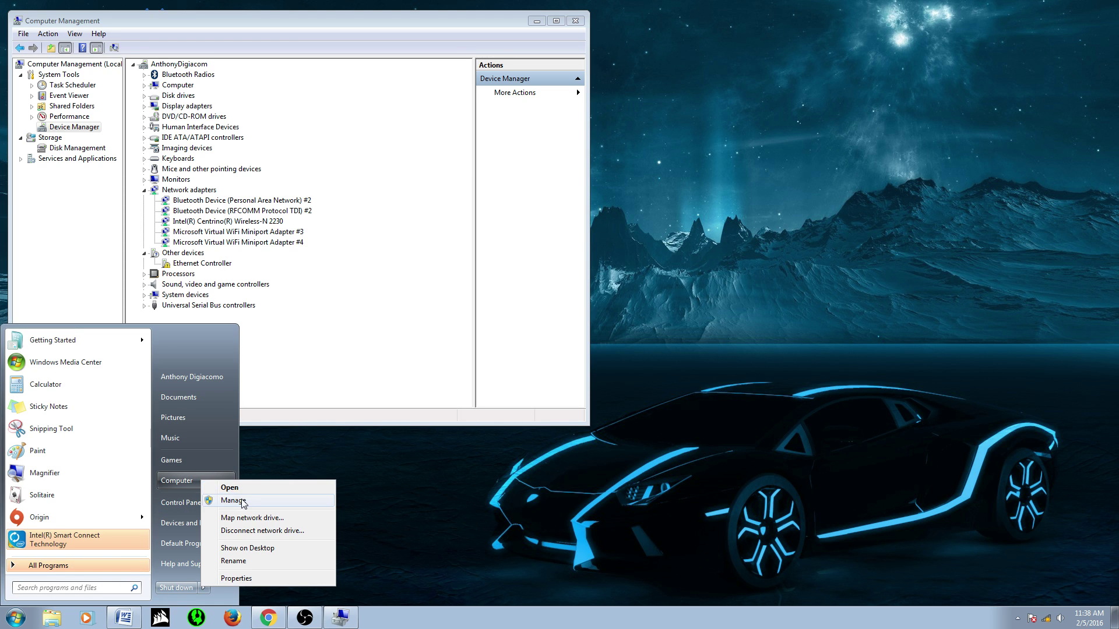
click(507, 325)
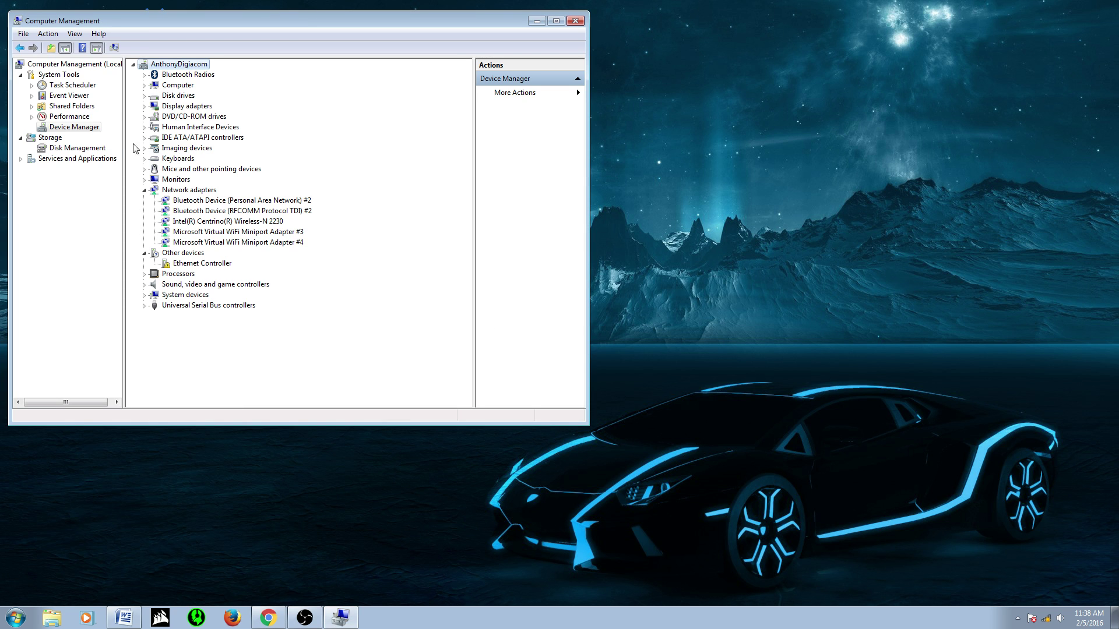
click(74, 127)
click(145, 191)
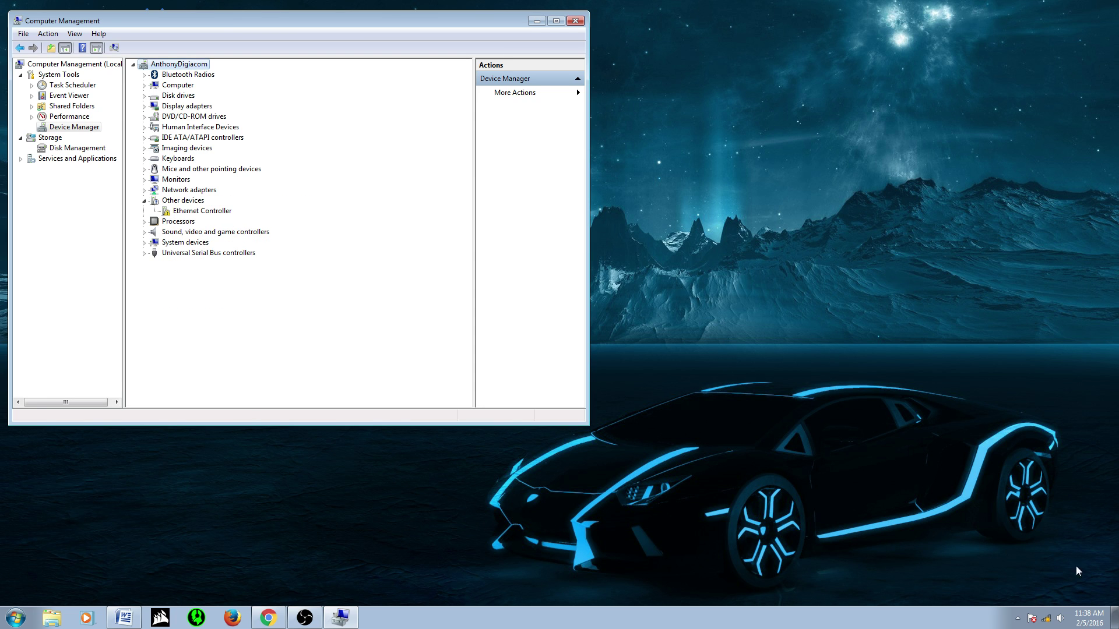
- Update the Ethernet Controller's driver by browsing to the Downloads folder, installing the Killer e2200 driver
click(197, 213)
right_click(197, 214)
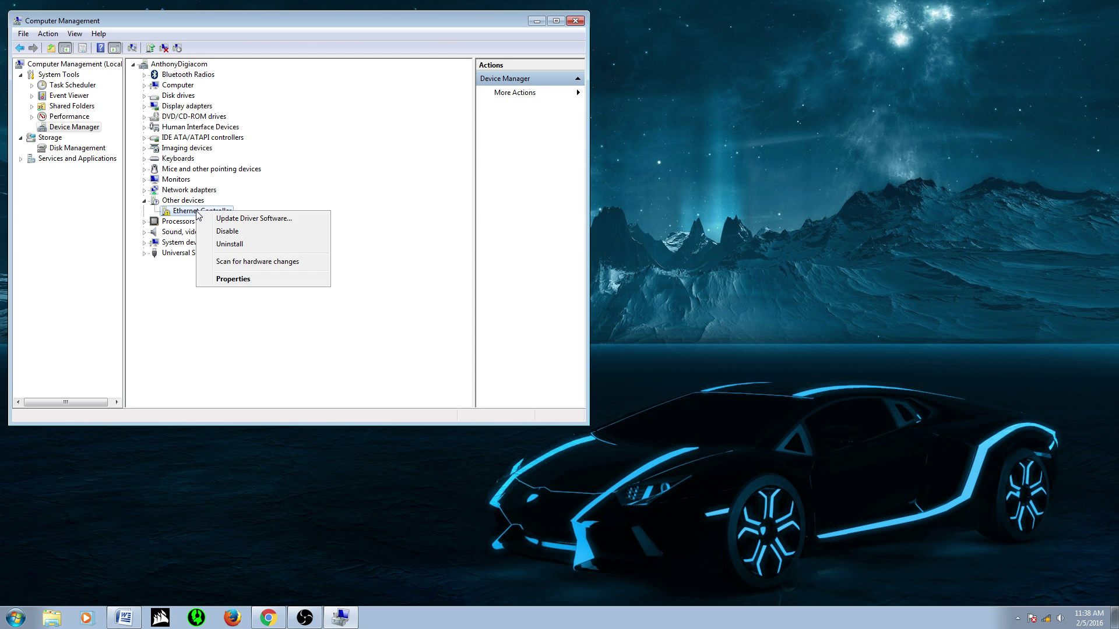
click(247, 224)
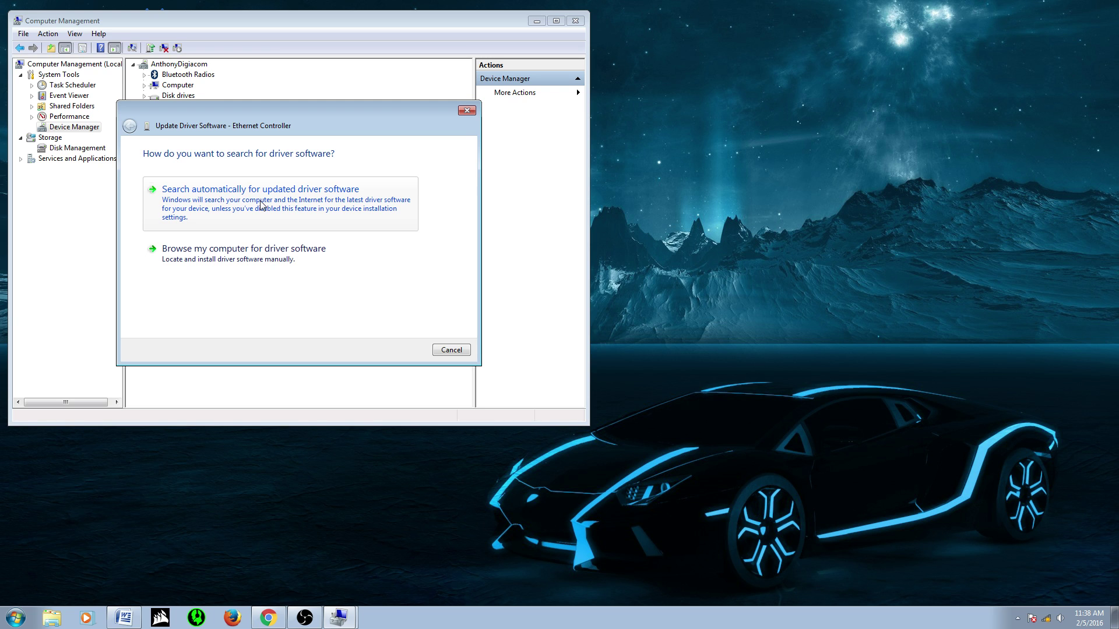
click(238, 264)
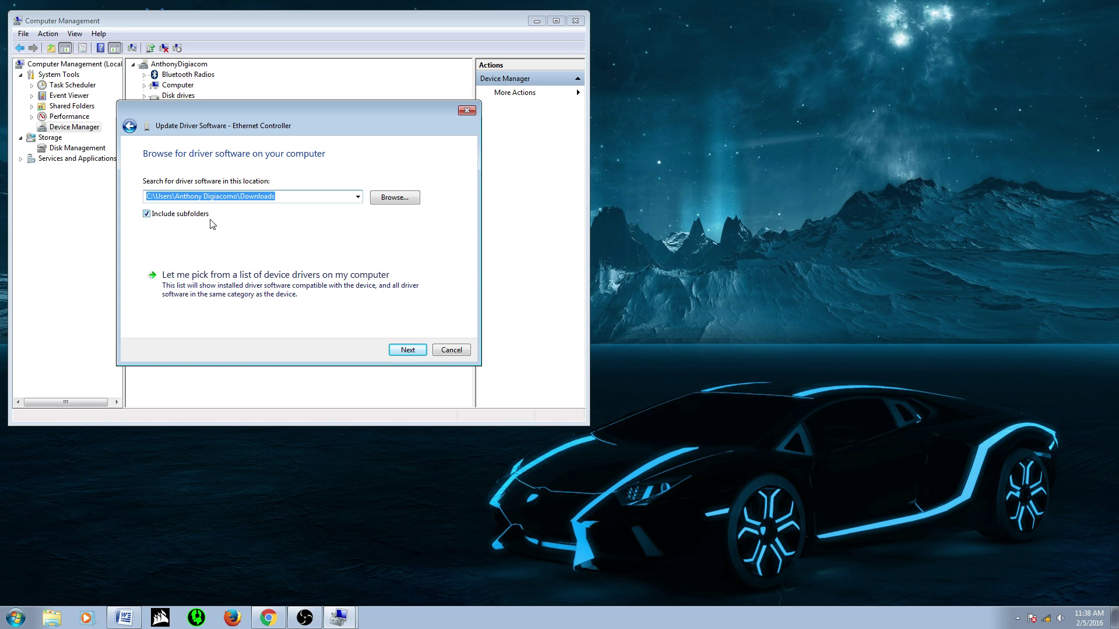
click(406, 351)
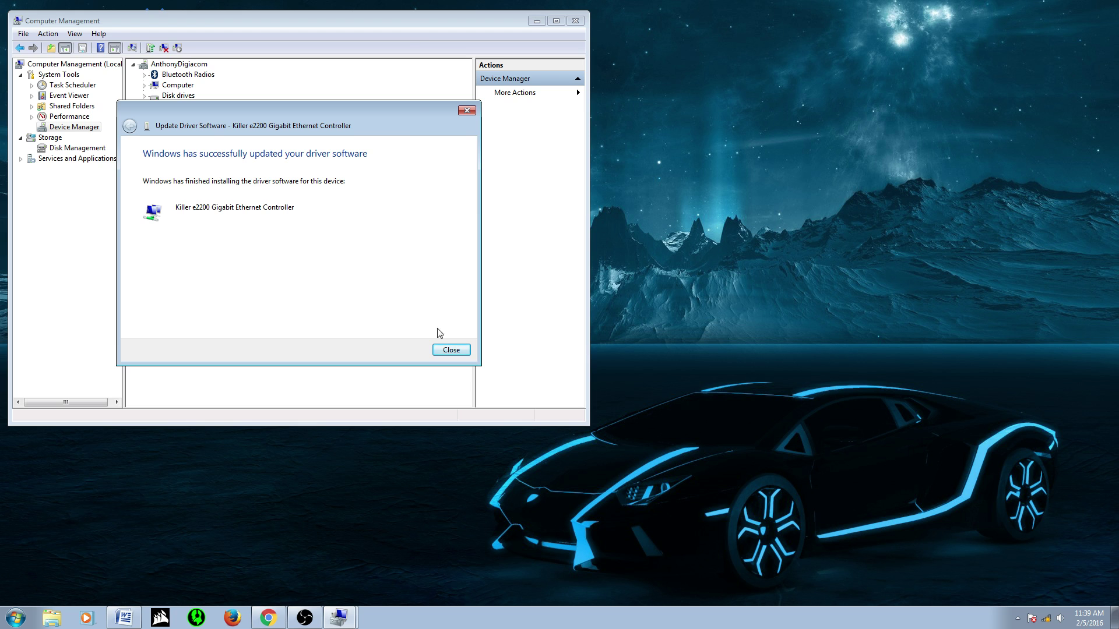
click(450, 349)
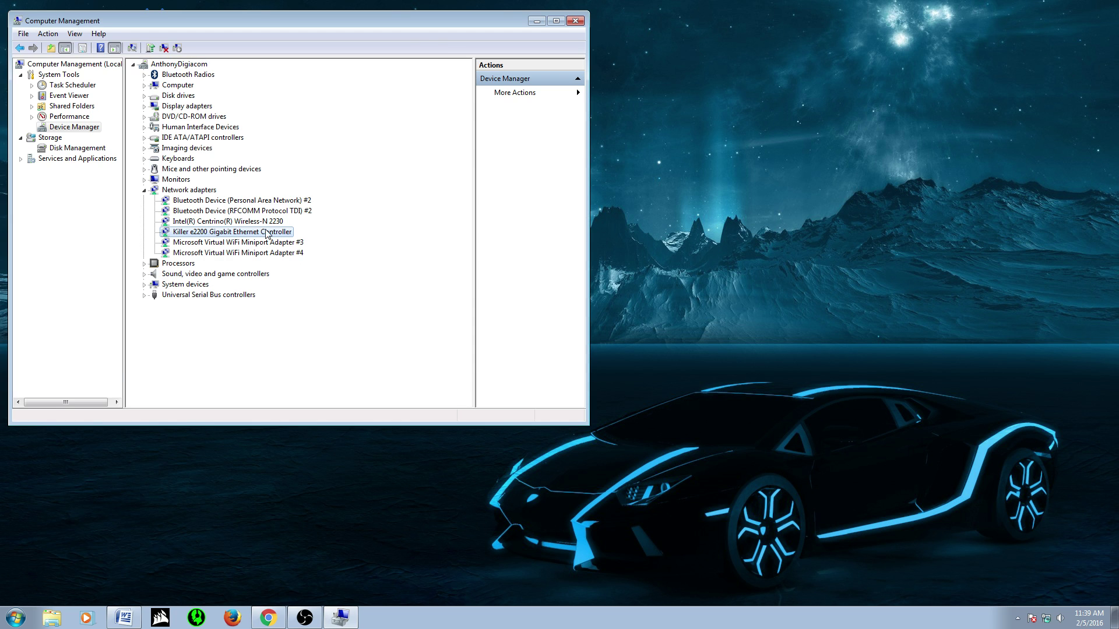
- Collapse Network adapters and drag Computer Management right to uncover the Malwarebytes icon
click(144, 190)
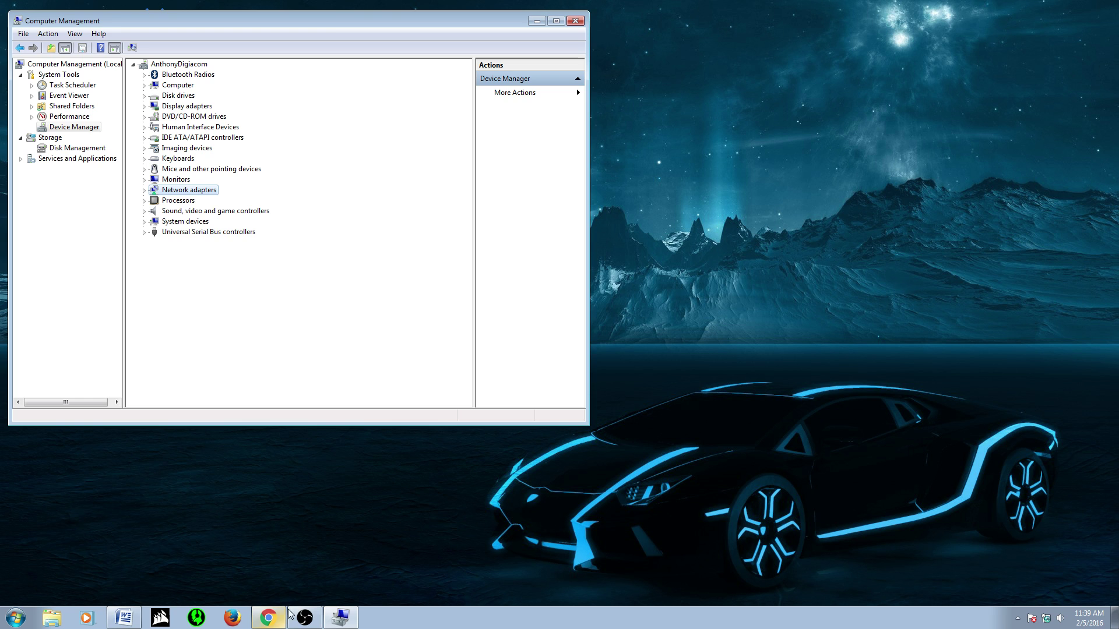
drag(348, 21, 644, 30)
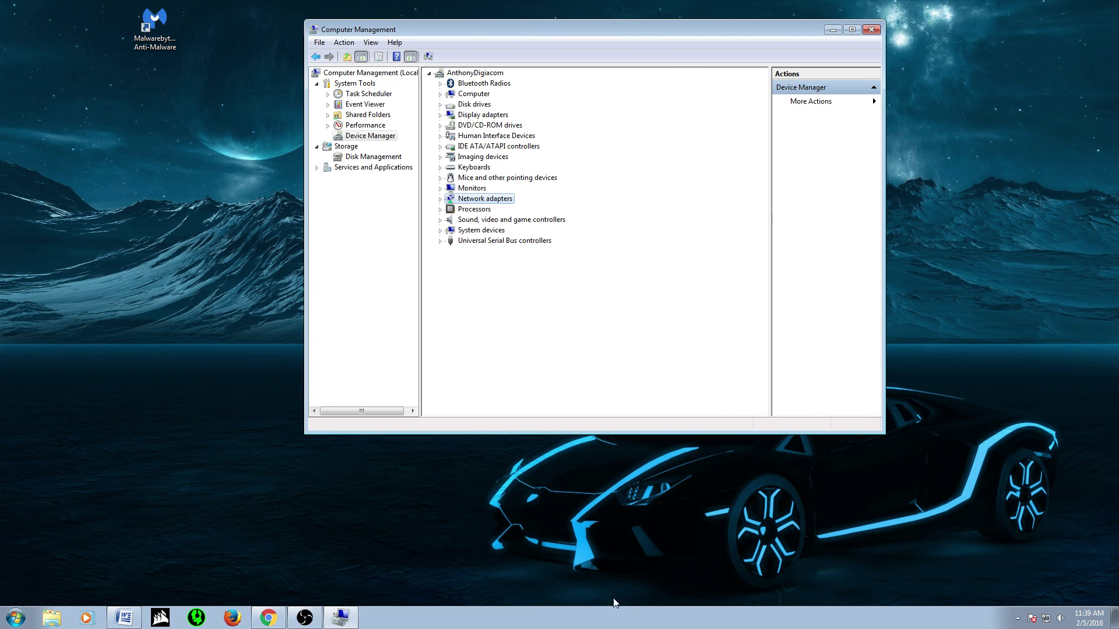
click(238, 620)
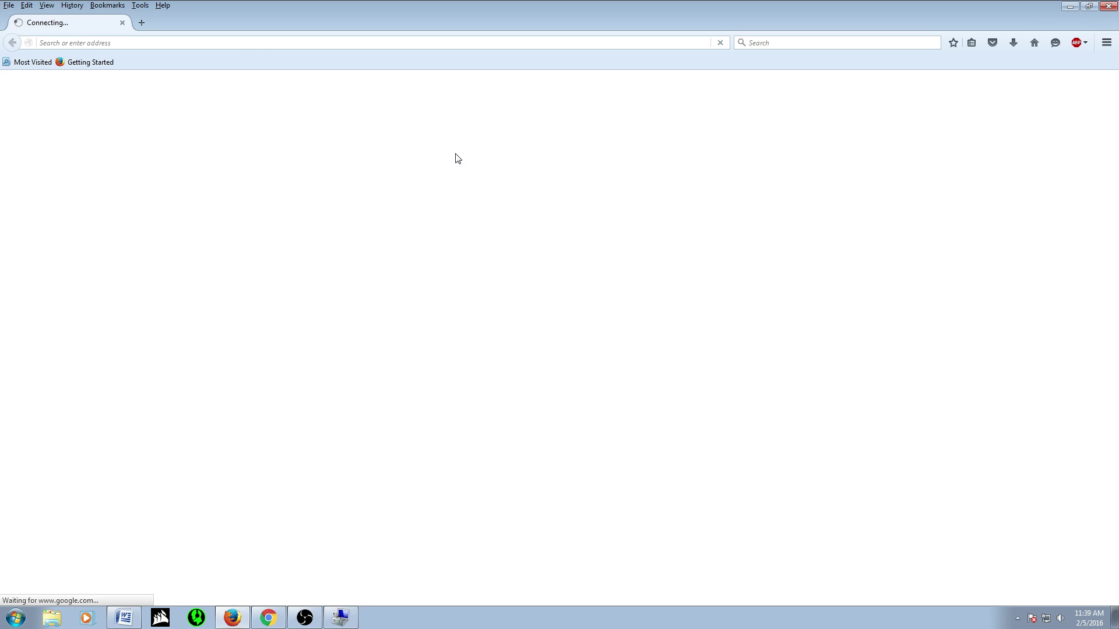
click(224, 44)
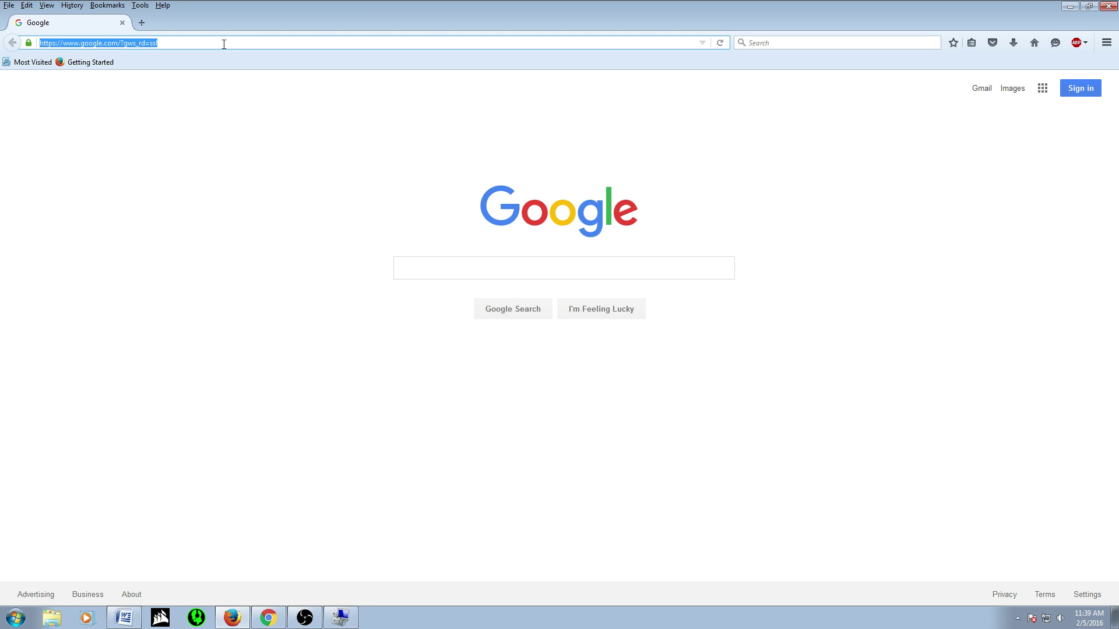
text(yahoo.com/)
key(Return)
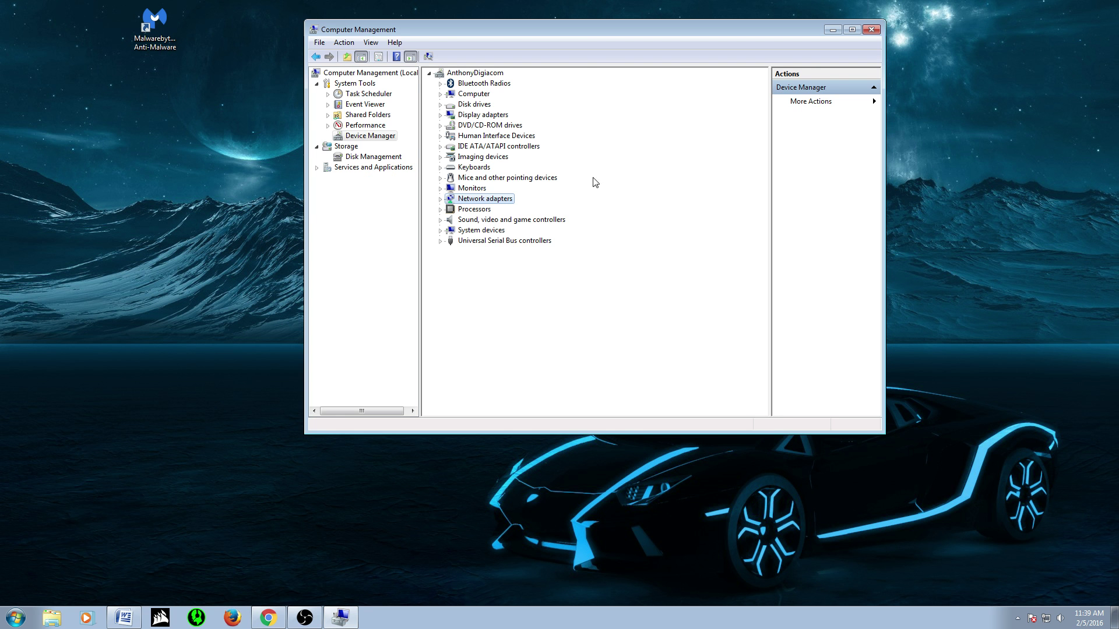
drag(599, 37, 565, 48)
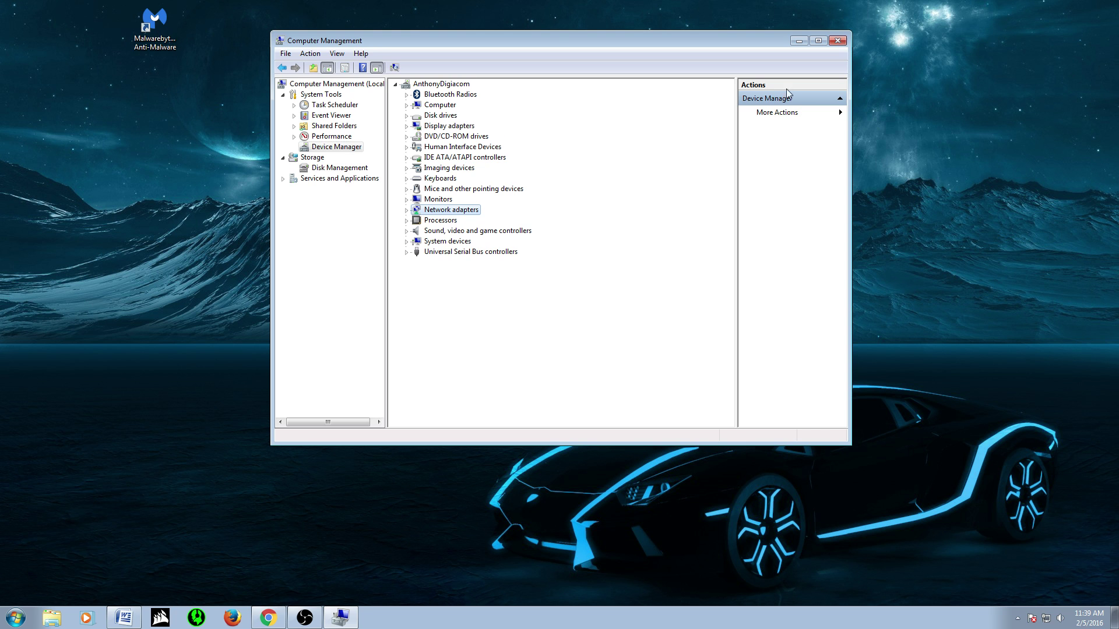
- Load the MSI Z87 MPOWER product page in a new Chrome tab
click(268, 617)
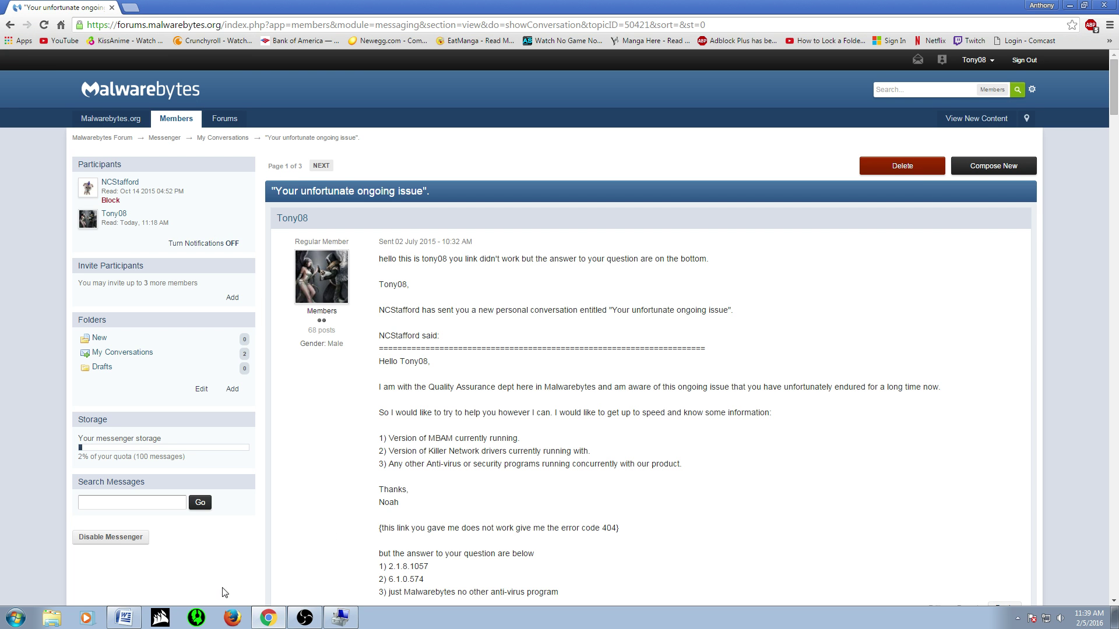
click(131, 9)
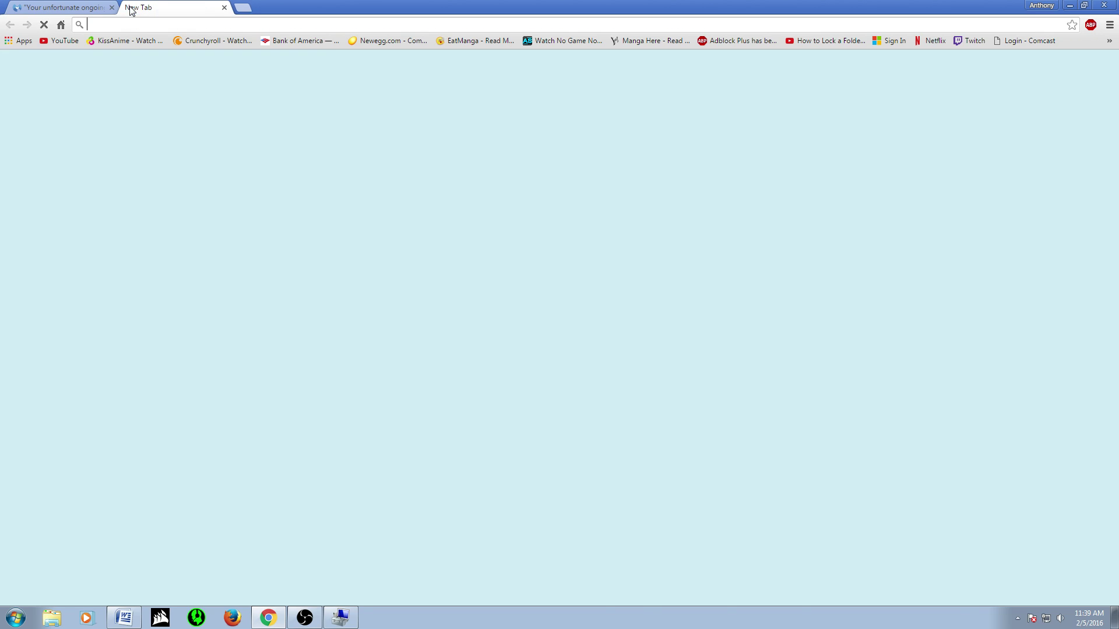
text(msi)
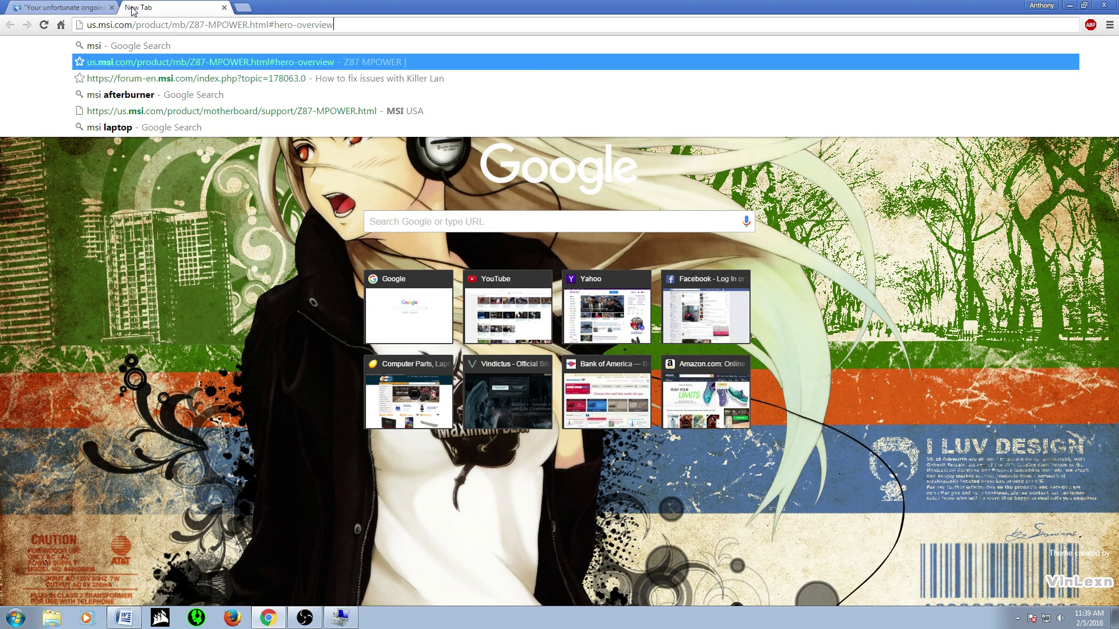
key(Return)
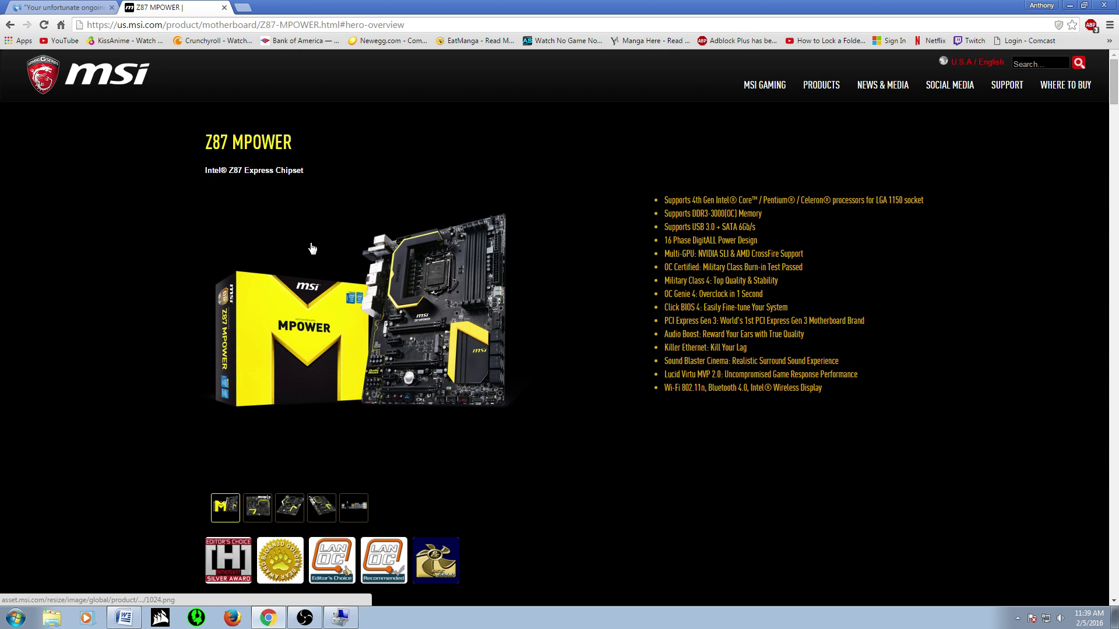
scroll(312, 249, down, 4)
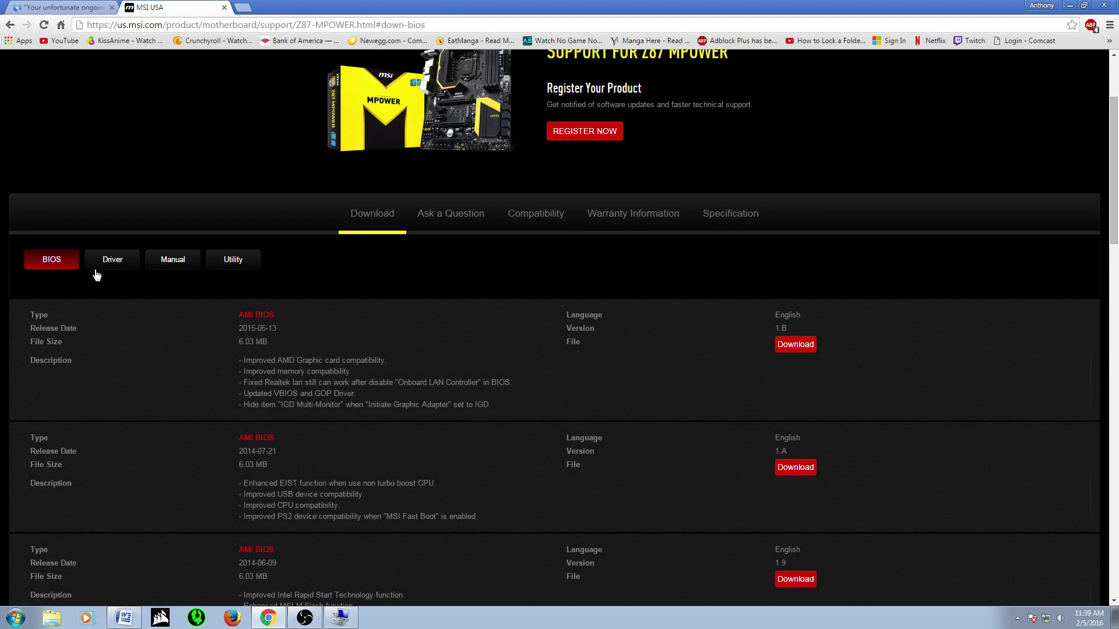
- List the Win7 64 drivers, including the Killer Network Driver, then close the MSI tab
click(111, 265)
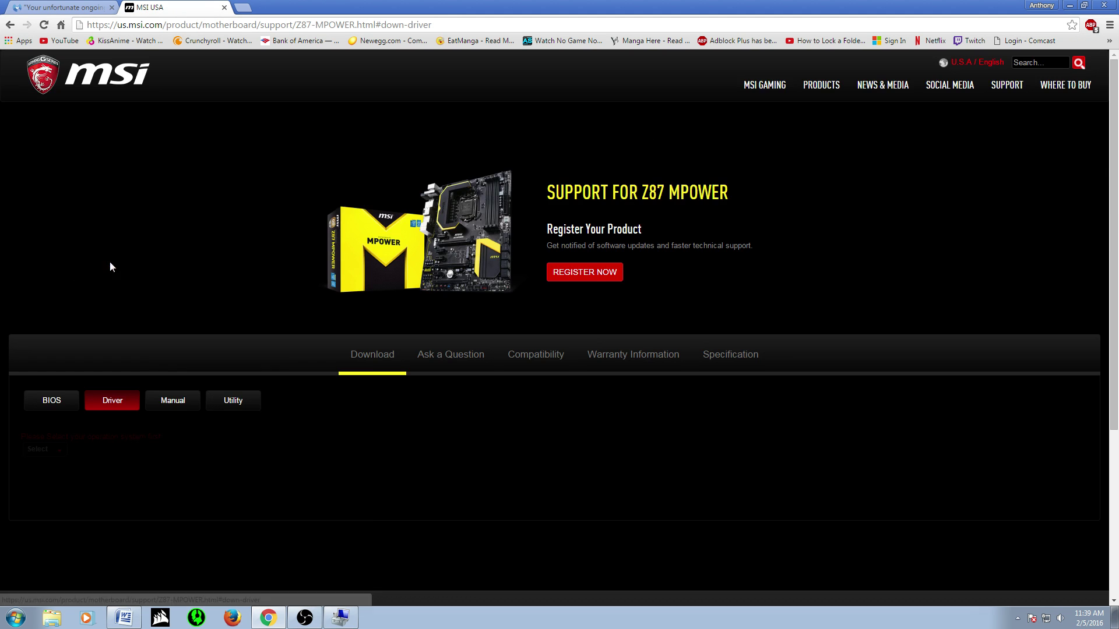
scroll(159, 390, down, 3)
click(61, 274)
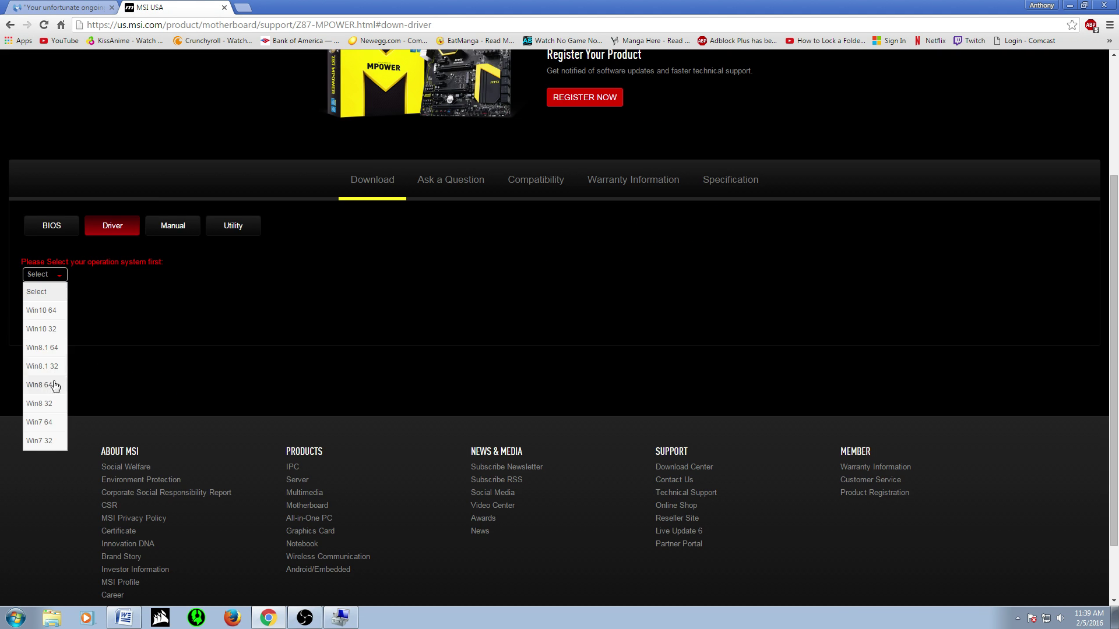
click(45, 426)
scroll(237, 370, down, 12)
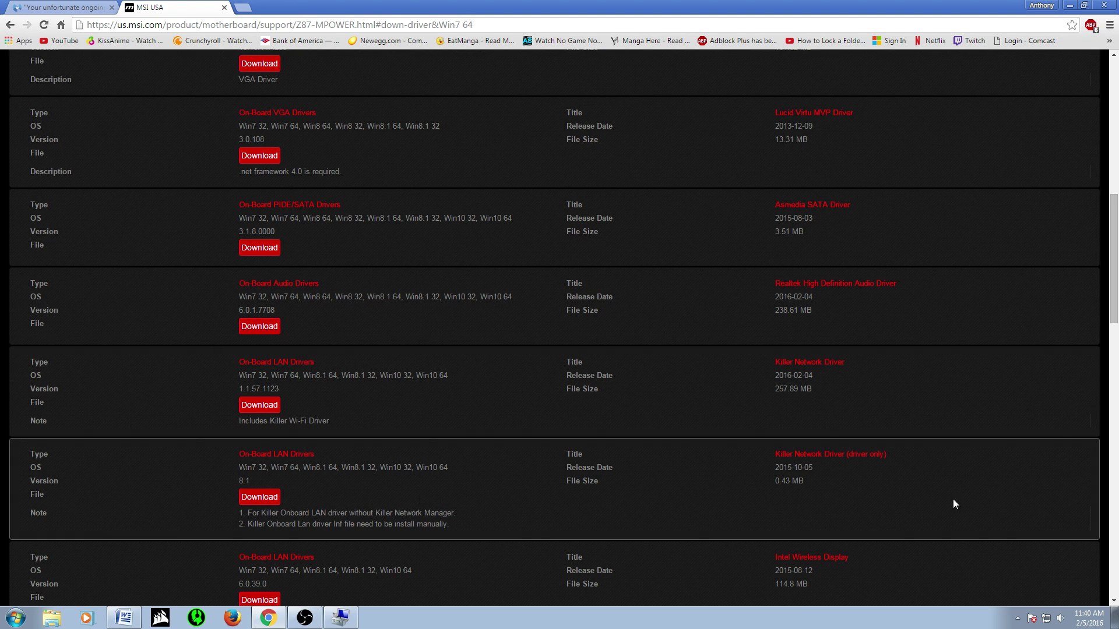
click(223, 8)
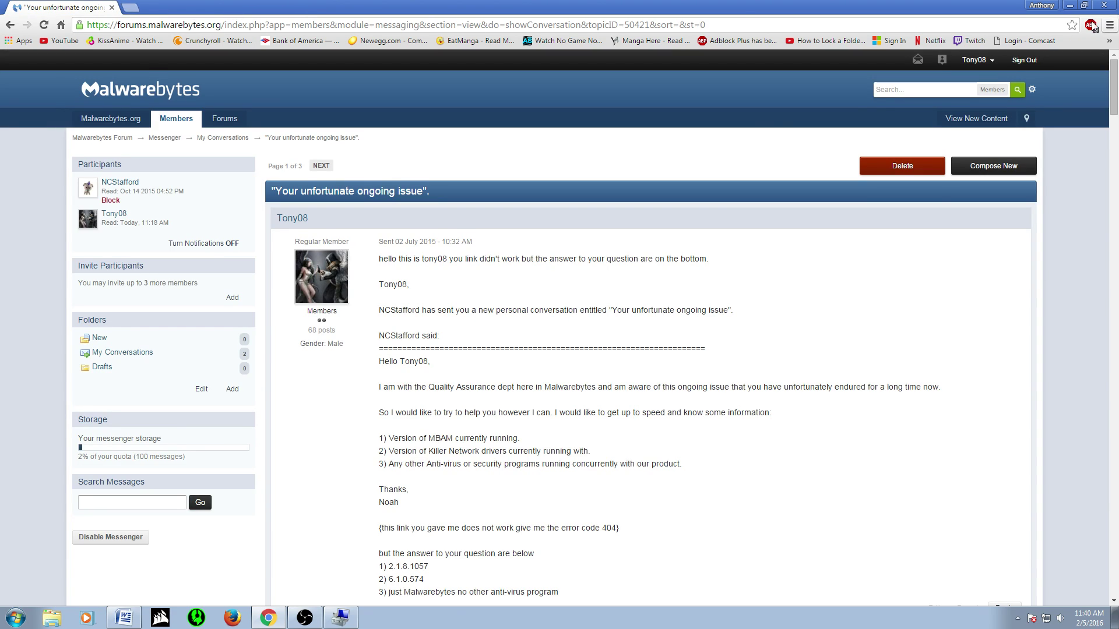
- Minimize Chrome so Device Manager with its Network adapters category is visible
click(1070, 5)
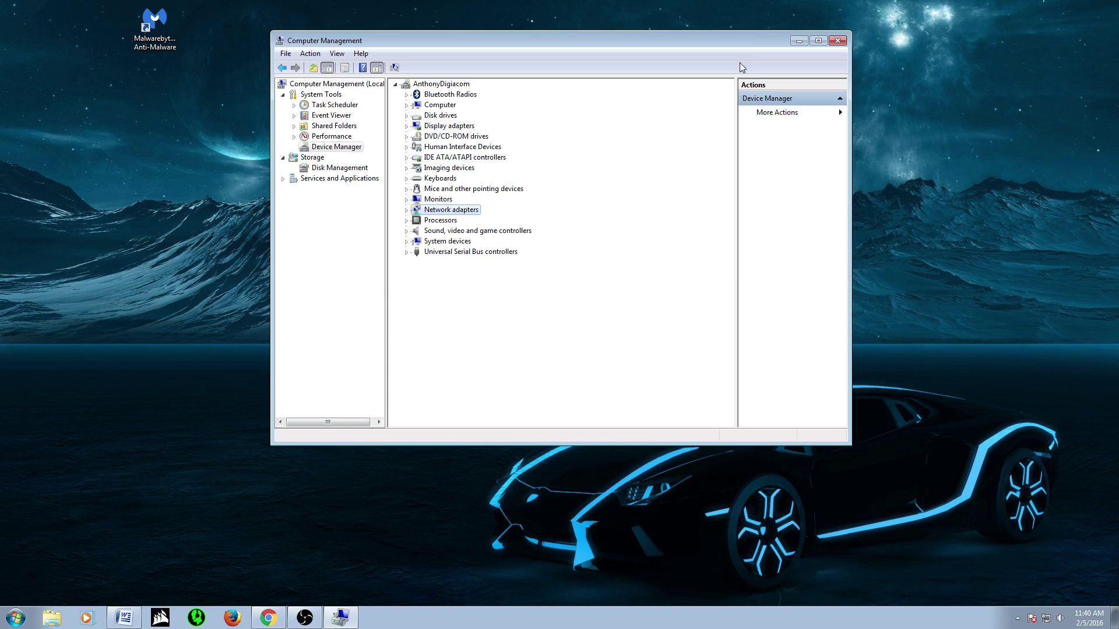